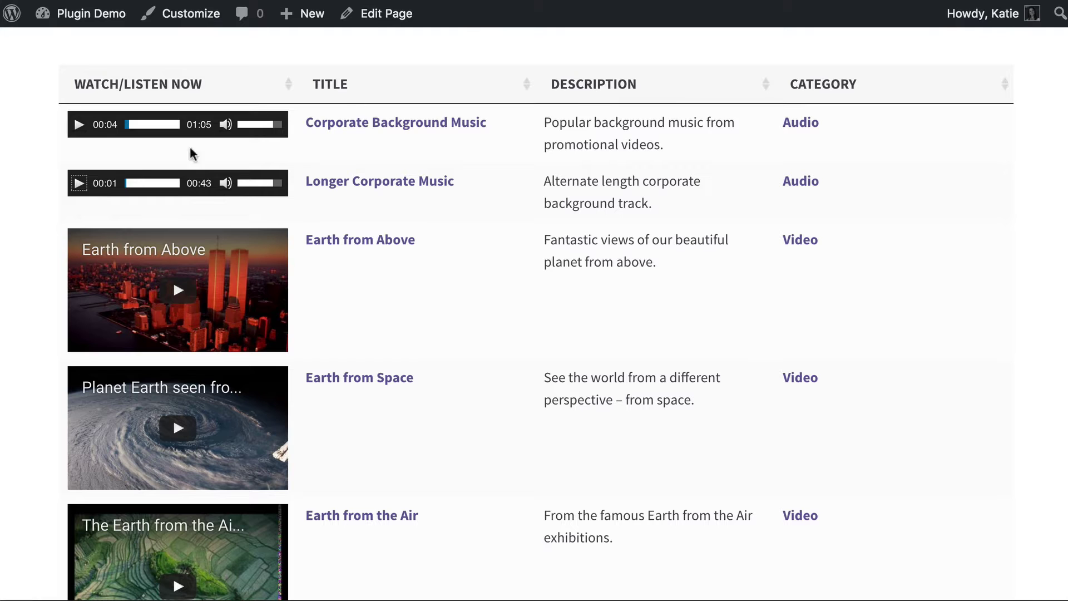
Step: Look over the Audio & Video Gallery table and play the Corporate Background Music track
scroll(608, 268, up, 5)
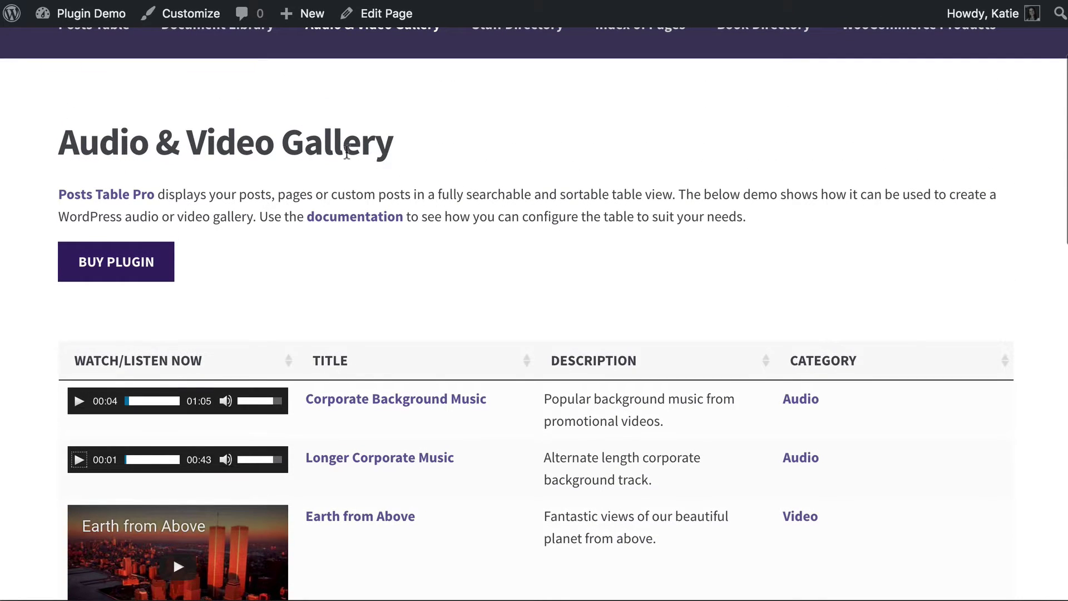
scroll(489, 231, down, 3)
scroll(488, 229, down, 2)
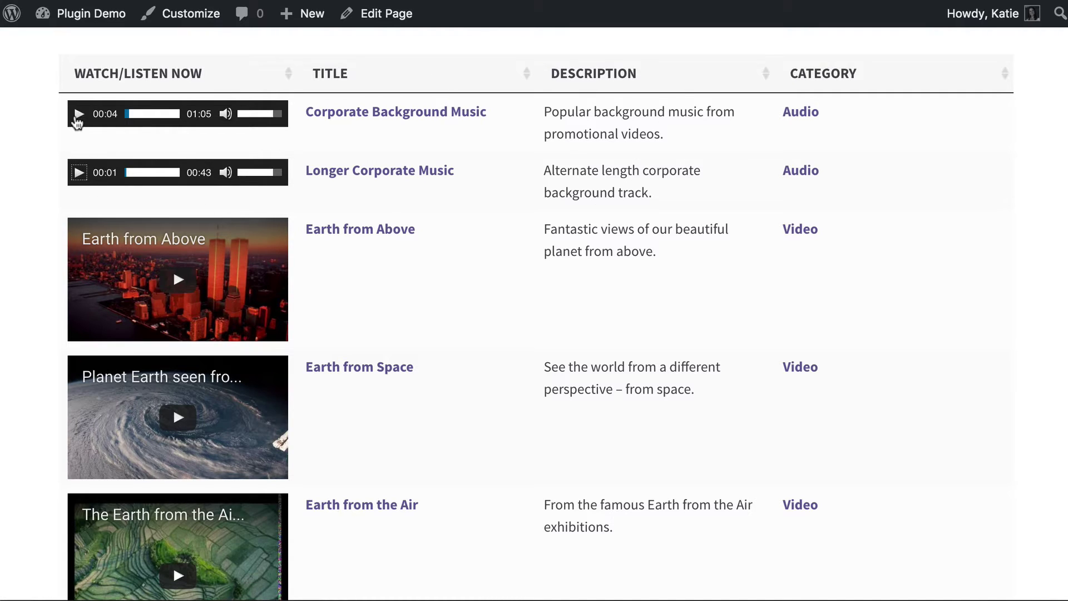
click(77, 115)
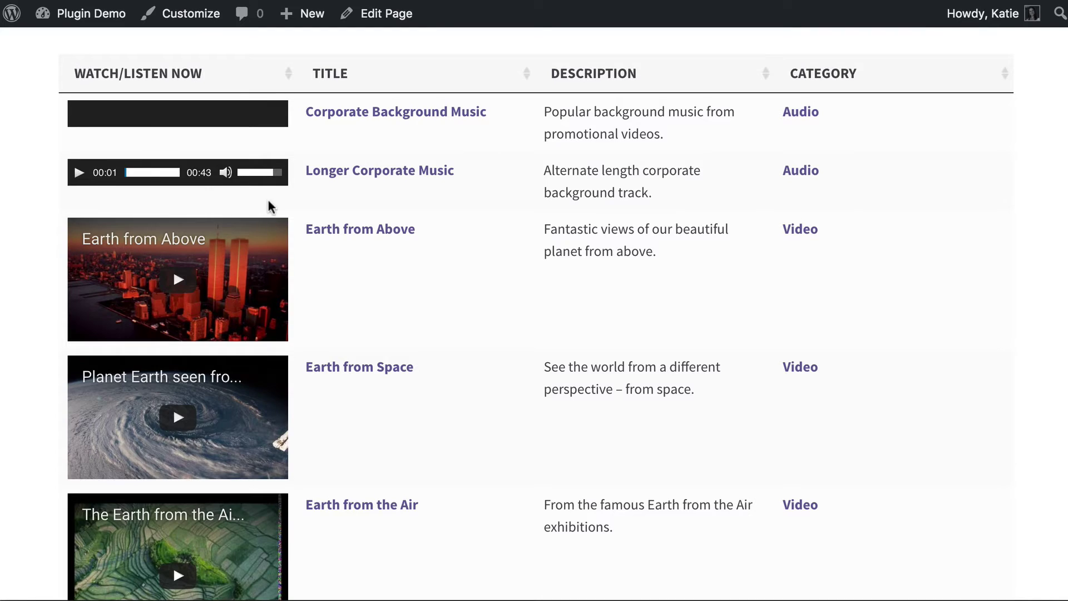
Step: Play Track 2, Track 1 and Track 2 again in the Example Playlist row of the gallery table
scroll(270, 200, down, 10)
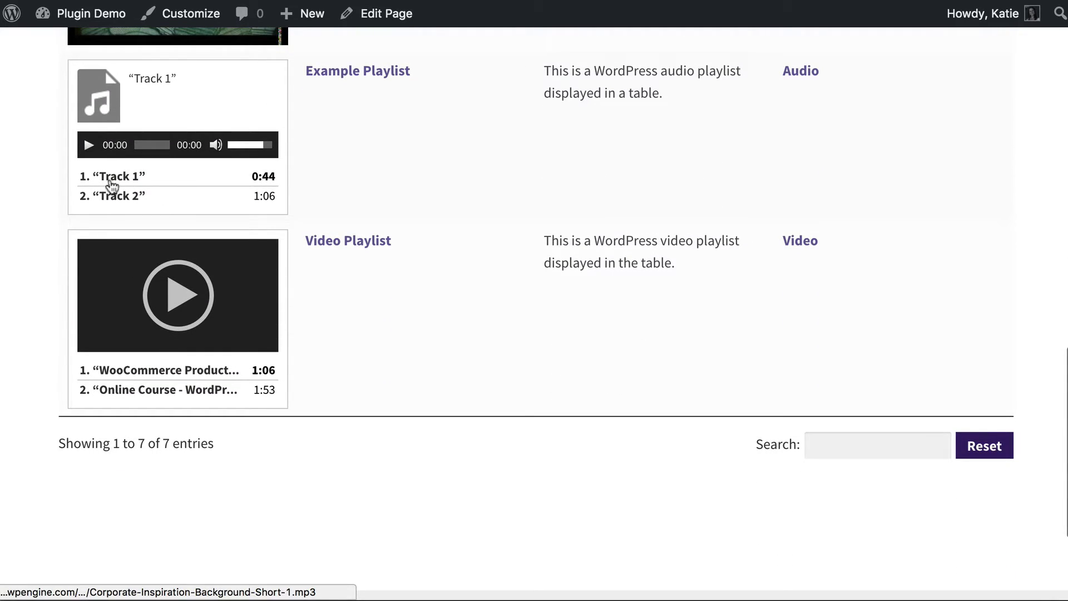
click(109, 197)
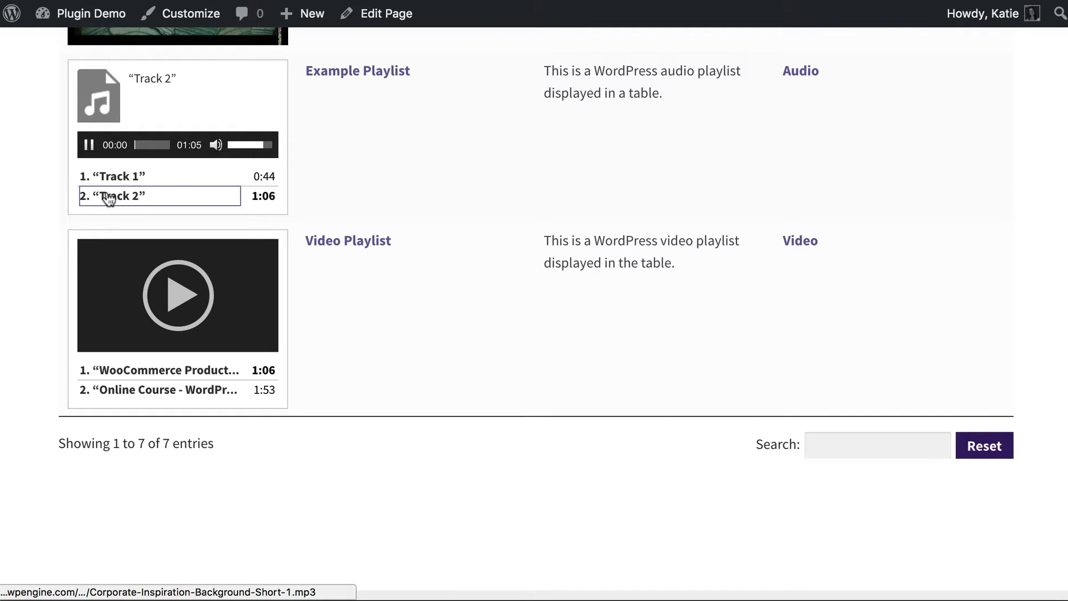
click(118, 178)
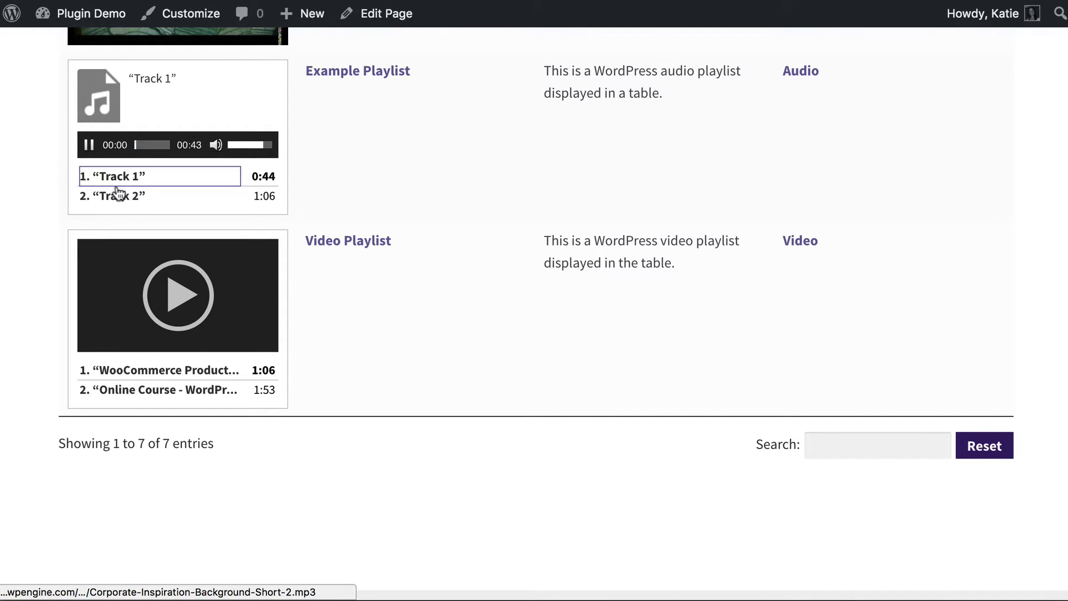
click(118, 195)
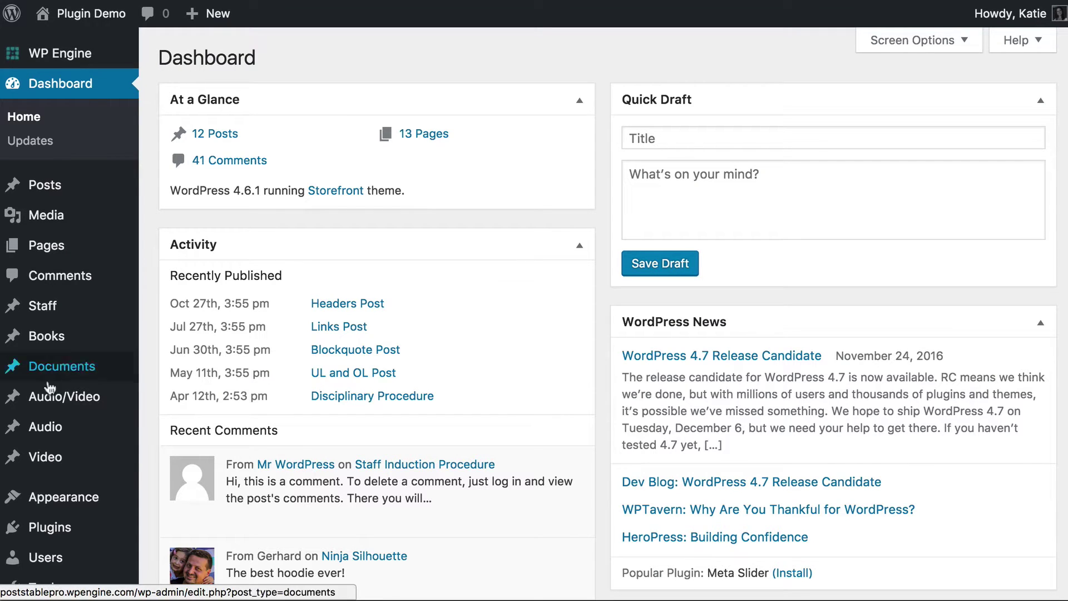
Step: Open the site's installed plugins list and highlight the names Posts Table Pro and Custom Post Type UI
mouse_move(71, 432)
scroll(71, 436, down, 5)
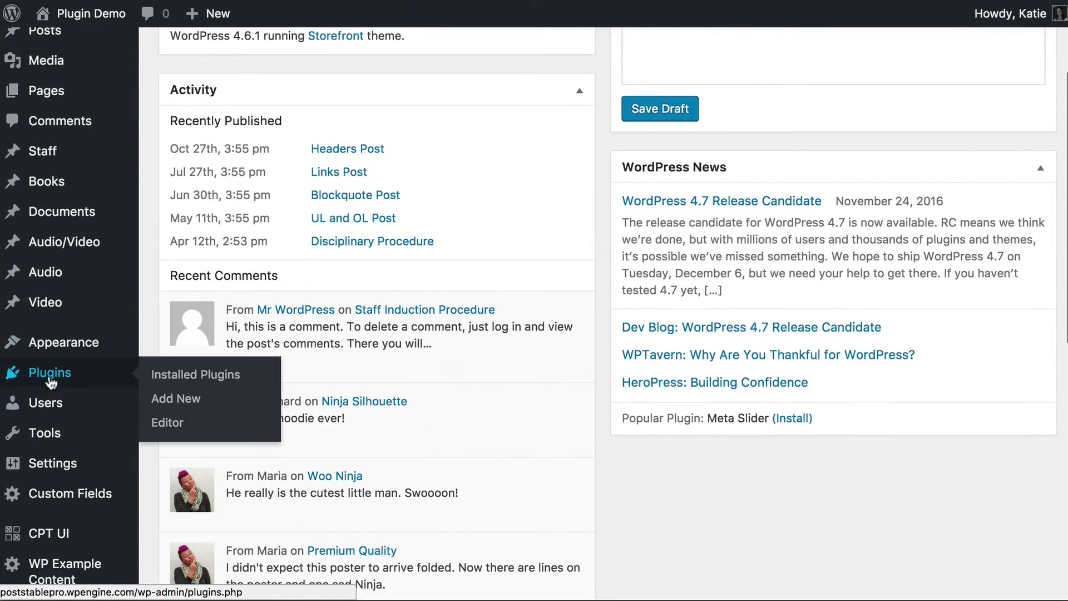
click(50, 380)
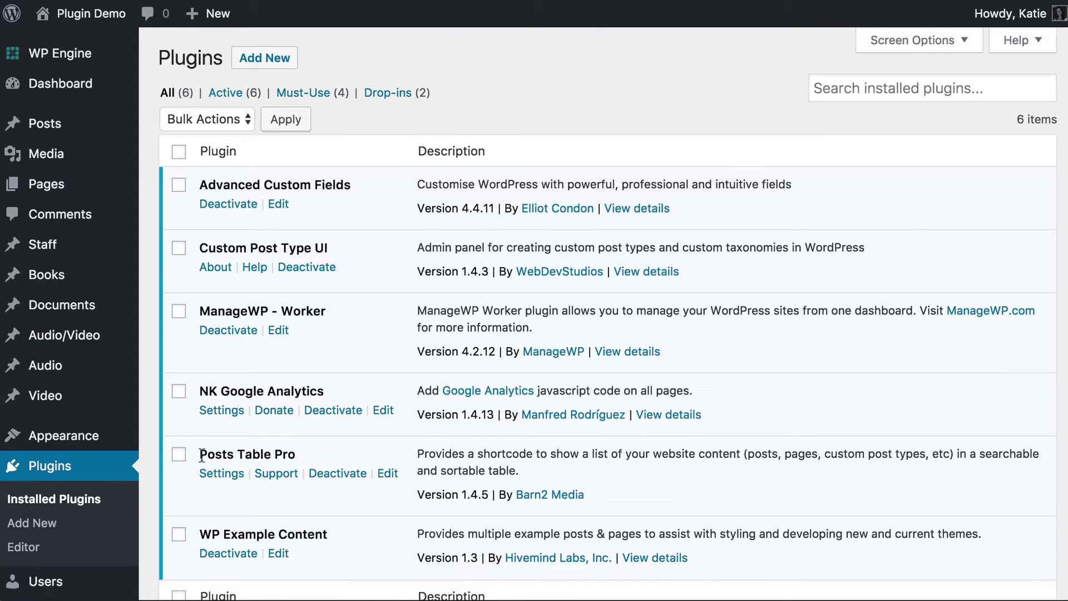
drag(199, 454, 300, 457)
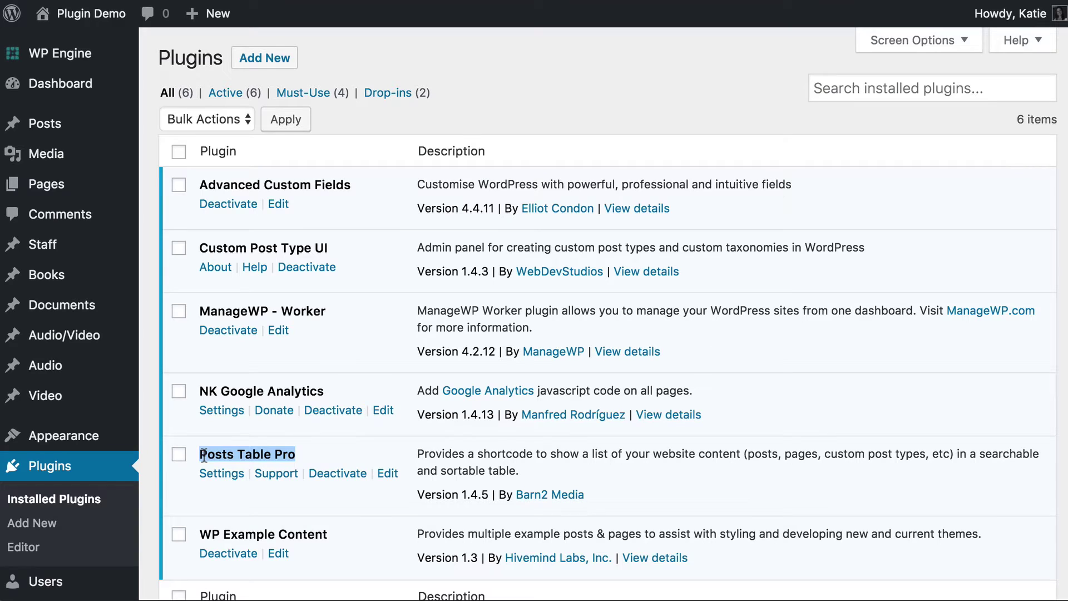
mouse_move(20, 372)
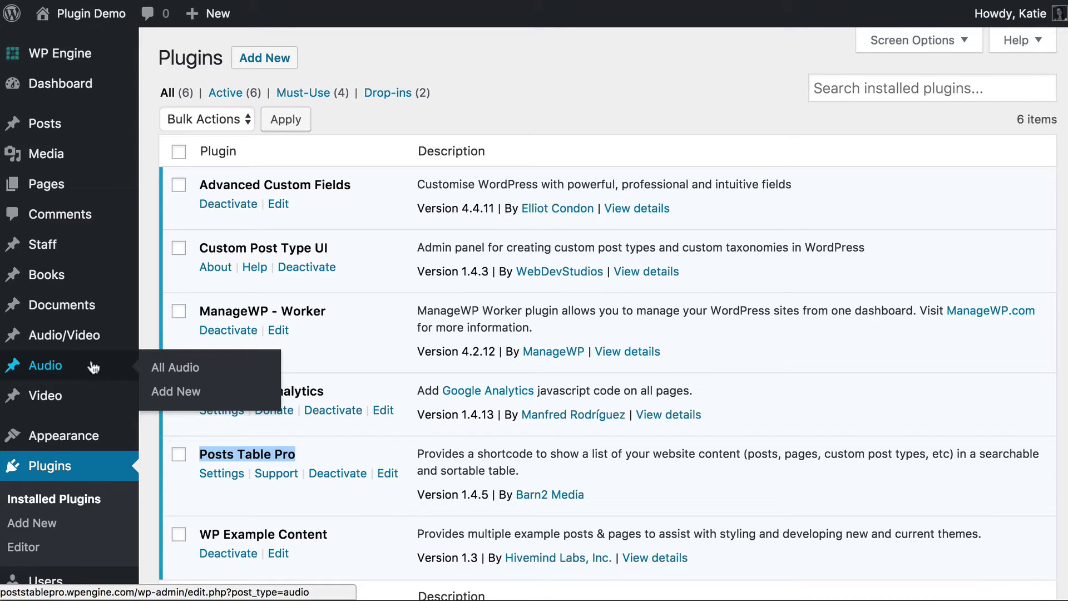
drag(334, 250, 200, 247)
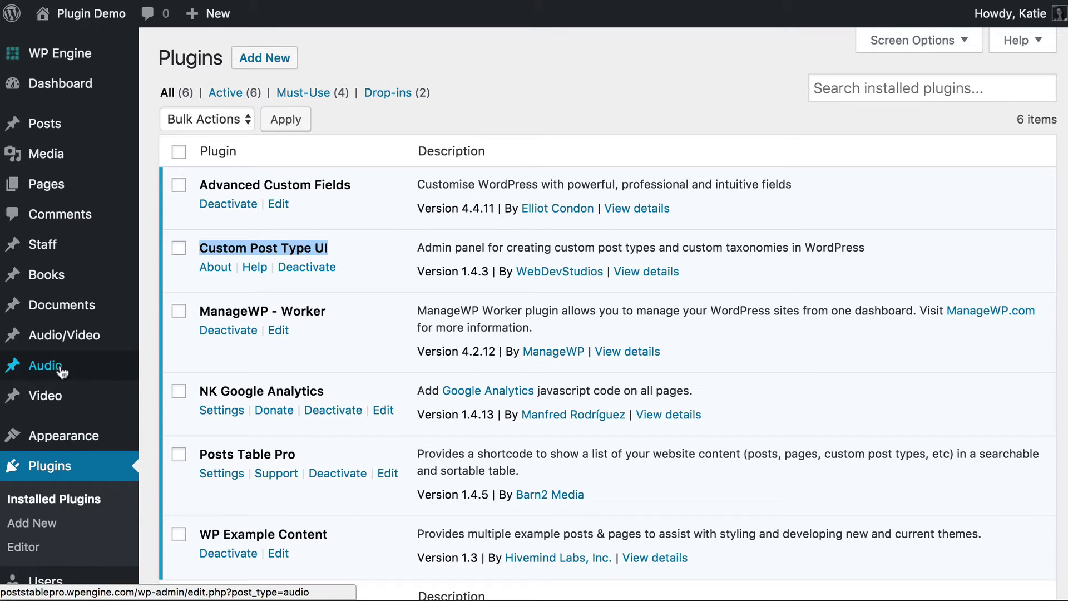
Step: Create a new post of the Audio custom post type and title it "Audio 1"
mouse_move(52, 371)
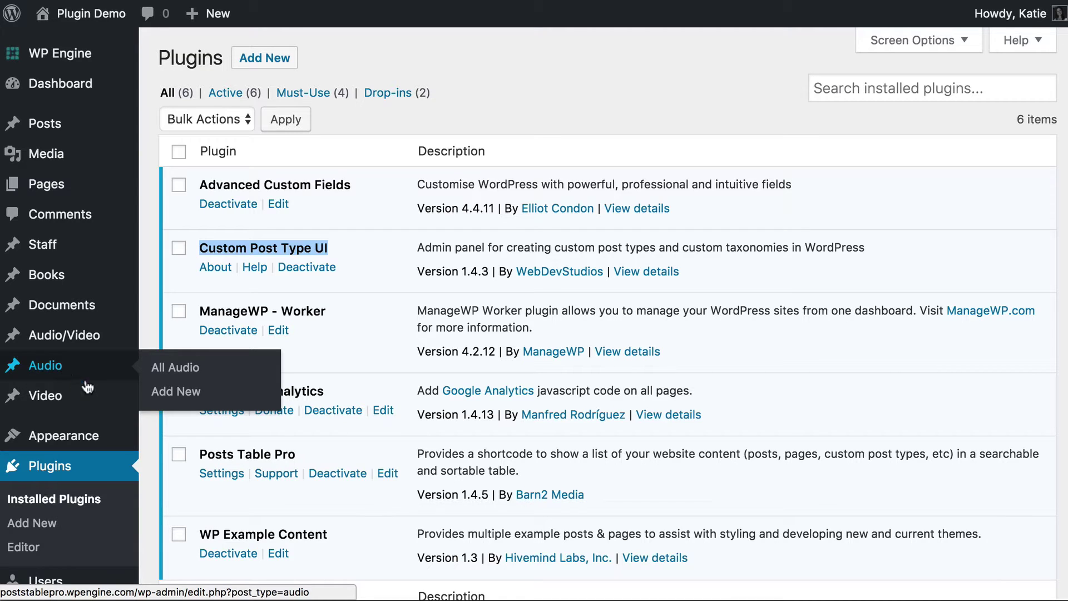
mouse_move(54, 125)
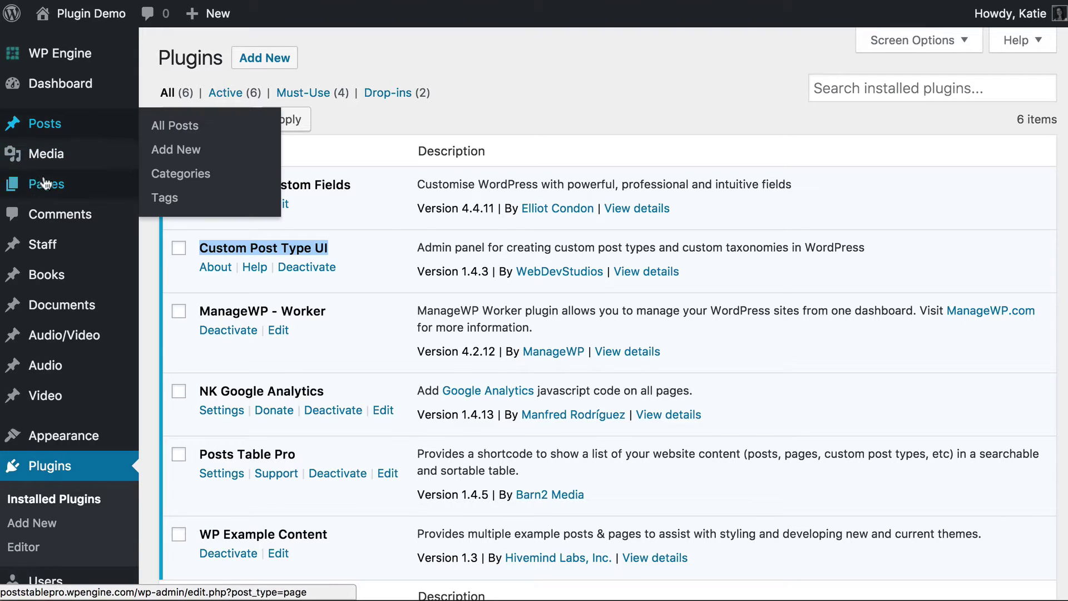
mouse_move(40, 192)
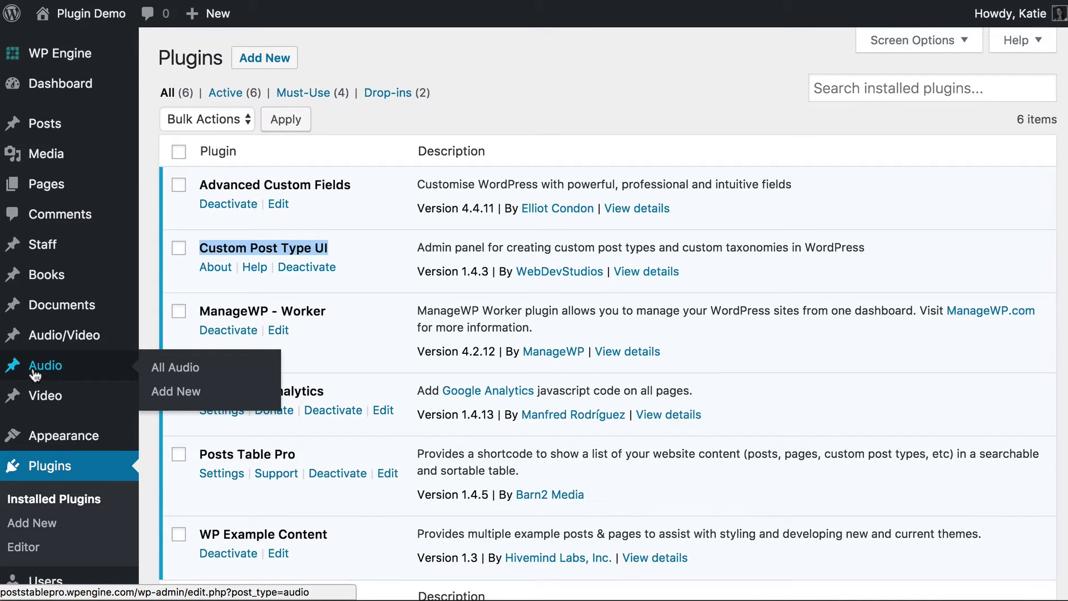
click(170, 401)
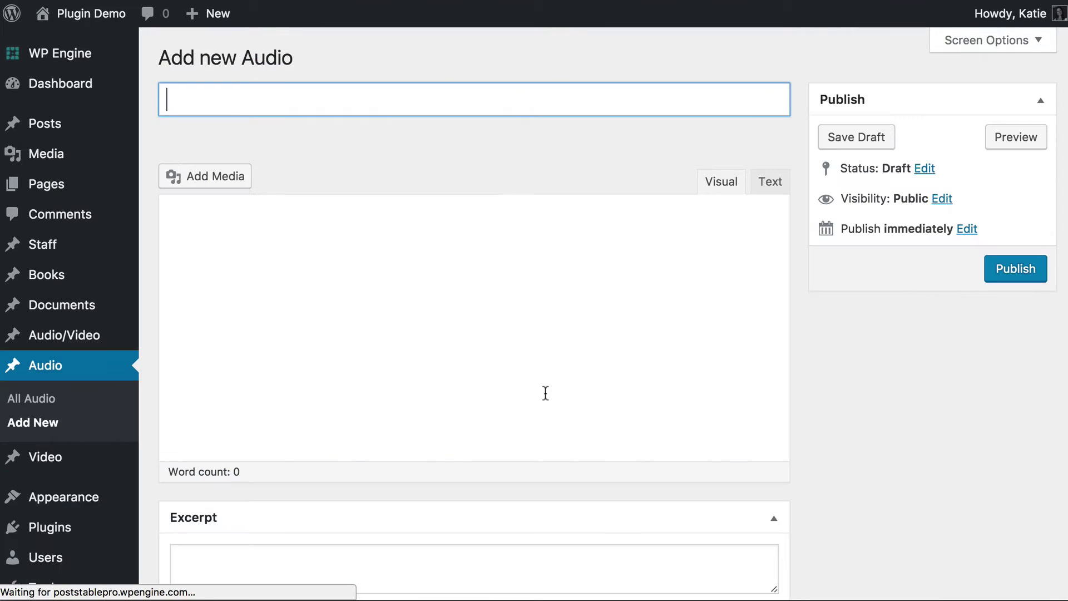
click(239, 97)
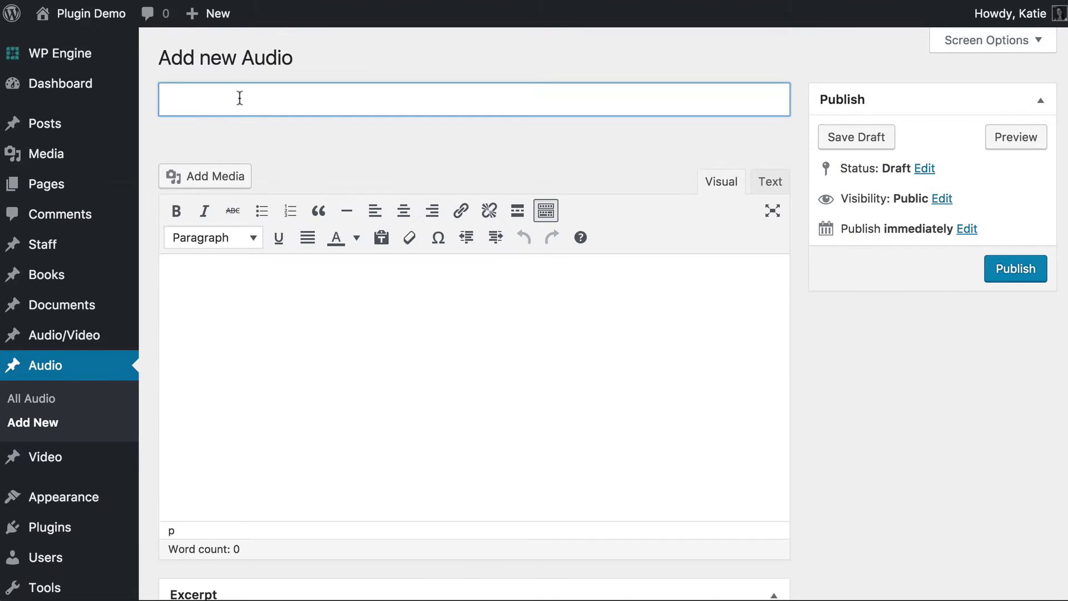
text(Audio 2)
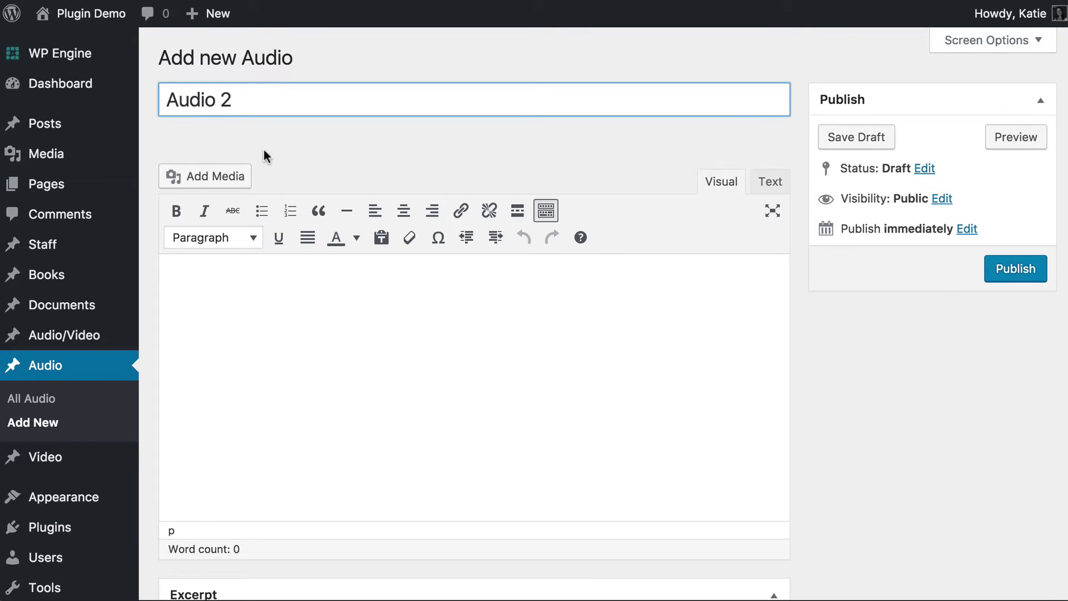
key(BackSpace)
text(1)
click(283, 334)
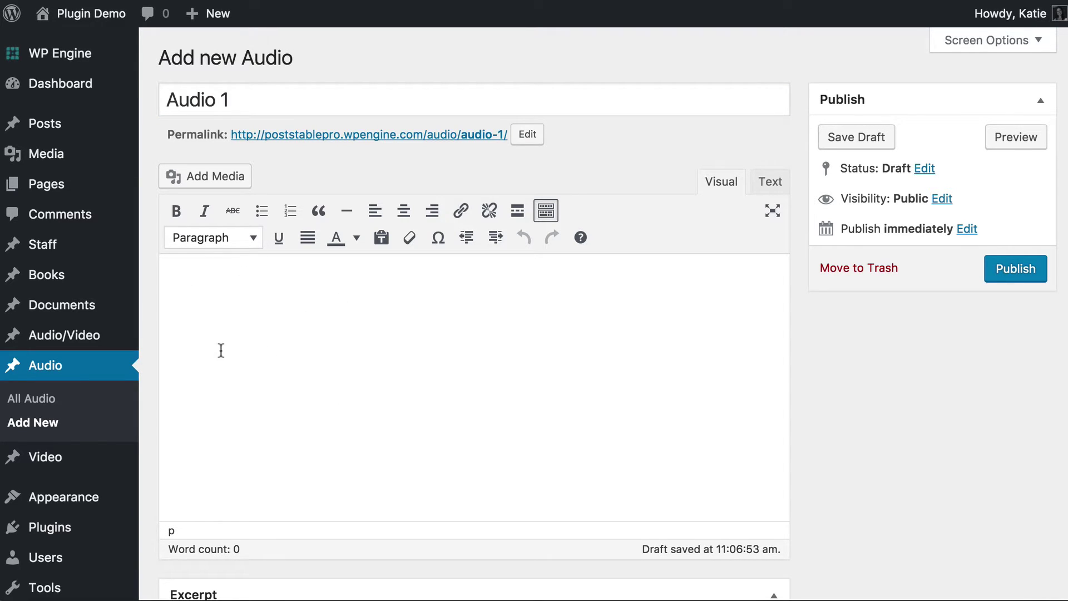
Step: Examine the new Audio post's content editor, its Excerpt field and the media library available for inserting files
scroll(295, 423, down, 5)
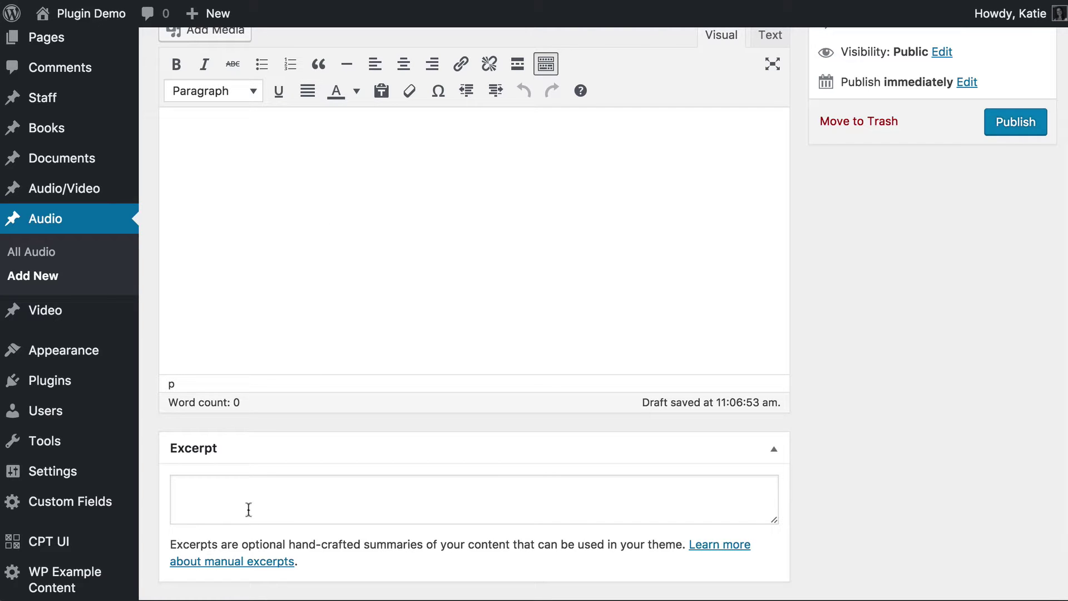
scroll(249, 508, up, 5)
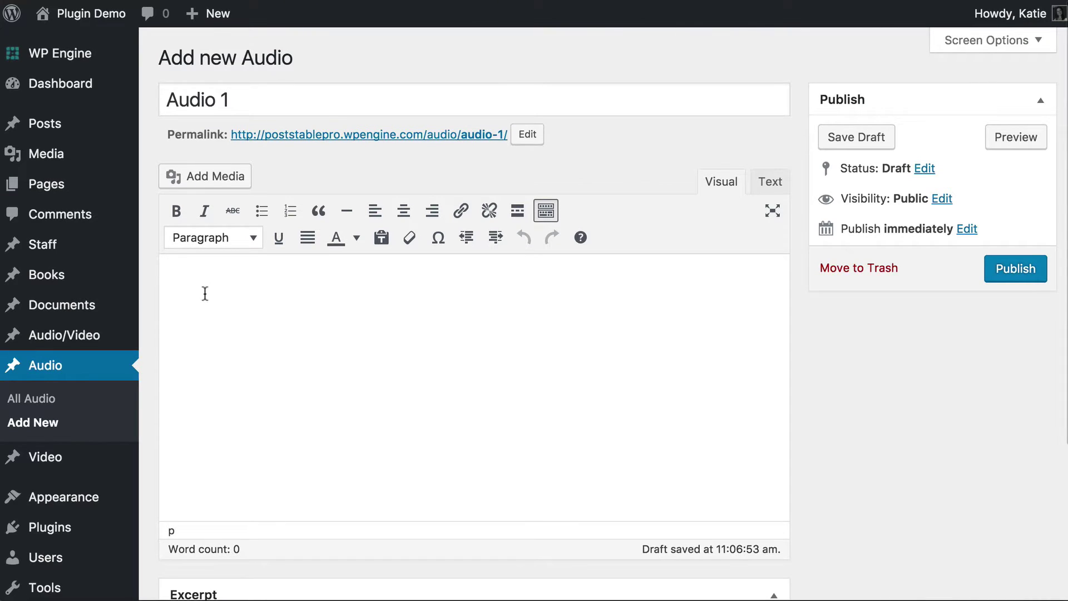
scroll(217, 305, down, 1)
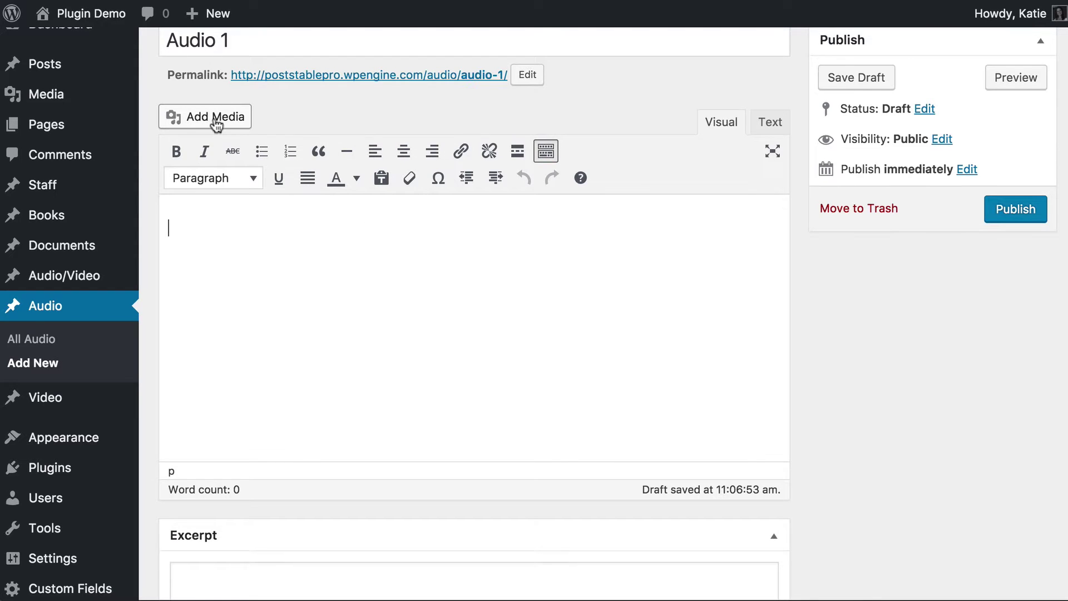
scroll(266, 208, down, 1)
scroll(266, 207, down, 1)
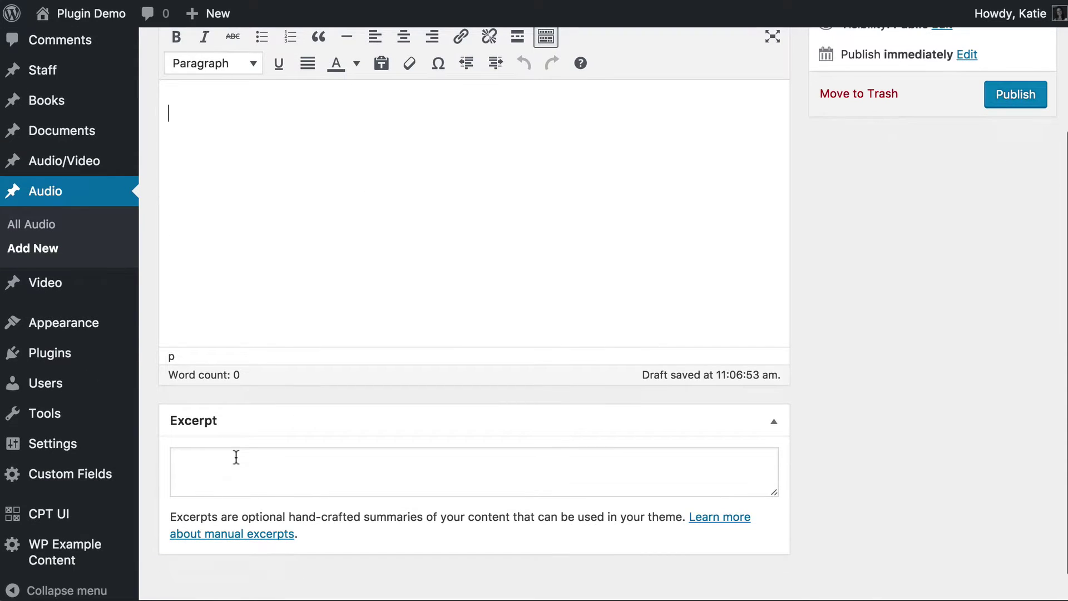
scroll(236, 456, up, 3)
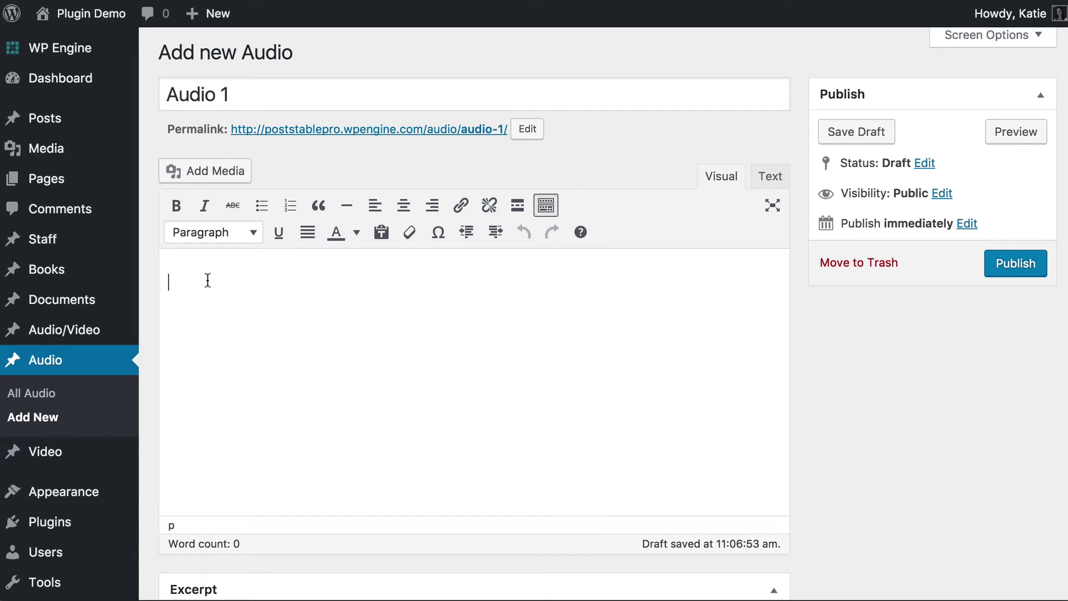
click(214, 171)
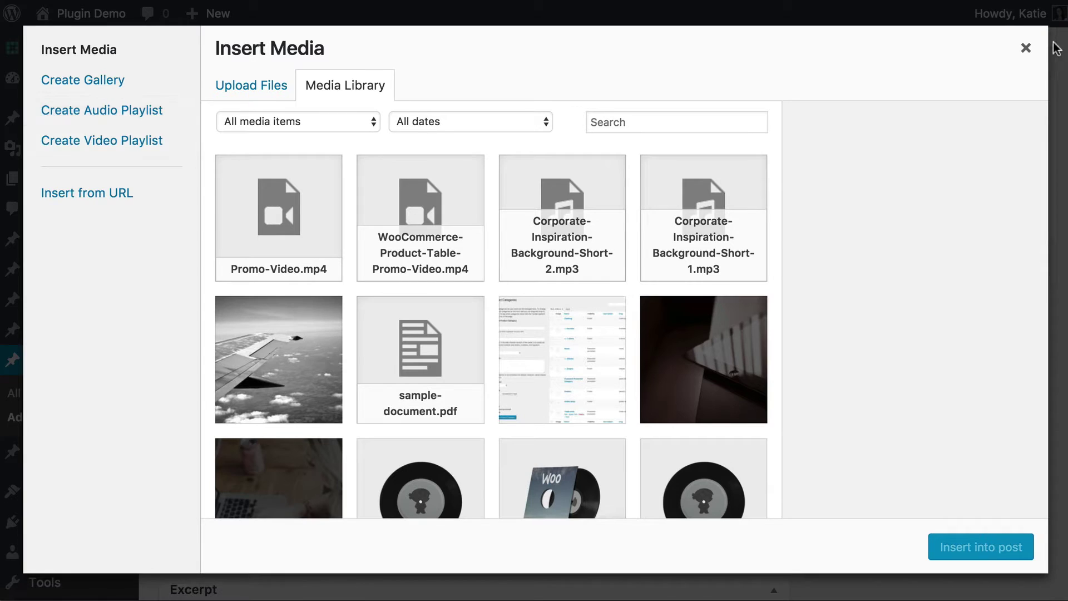
click(1026, 48)
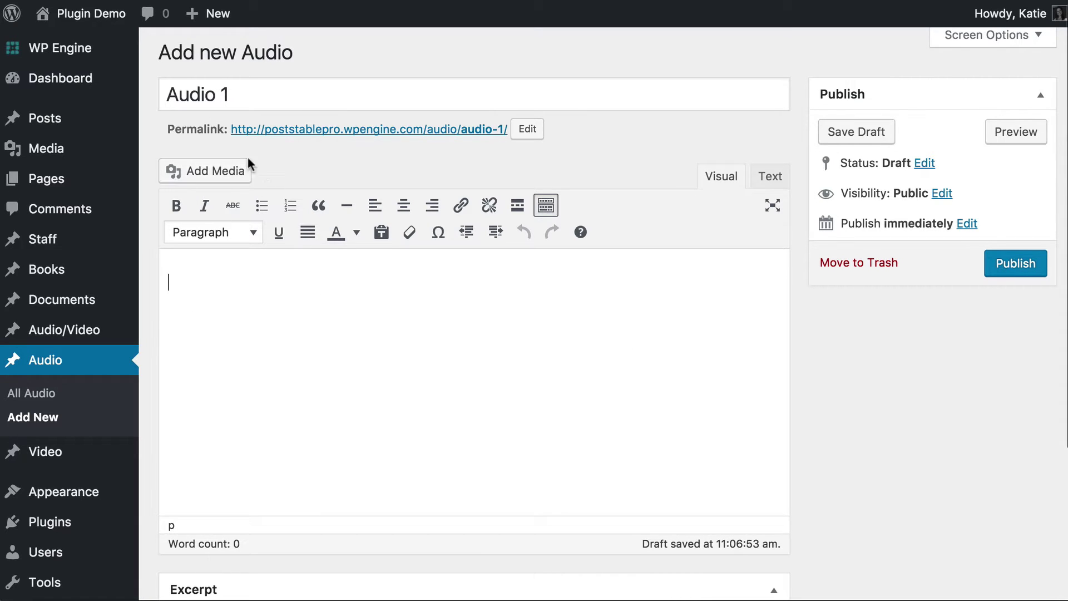
Step: Insert Corporate-Inspiration-Background-Short-1.mp3 from the media library into the content of the Audio 1 post
click(226, 177)
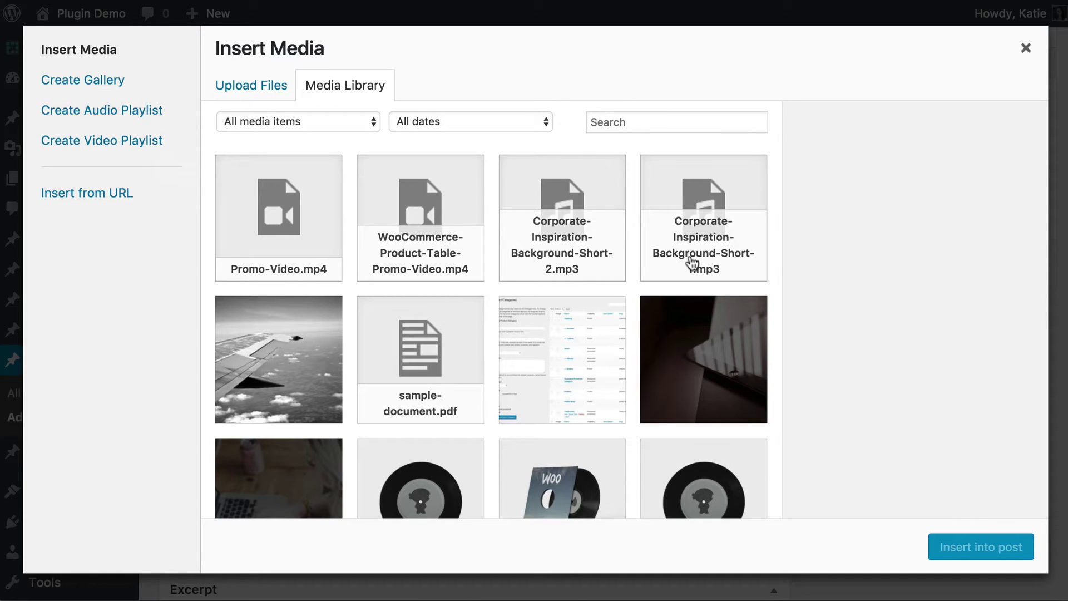
click(248, 95)
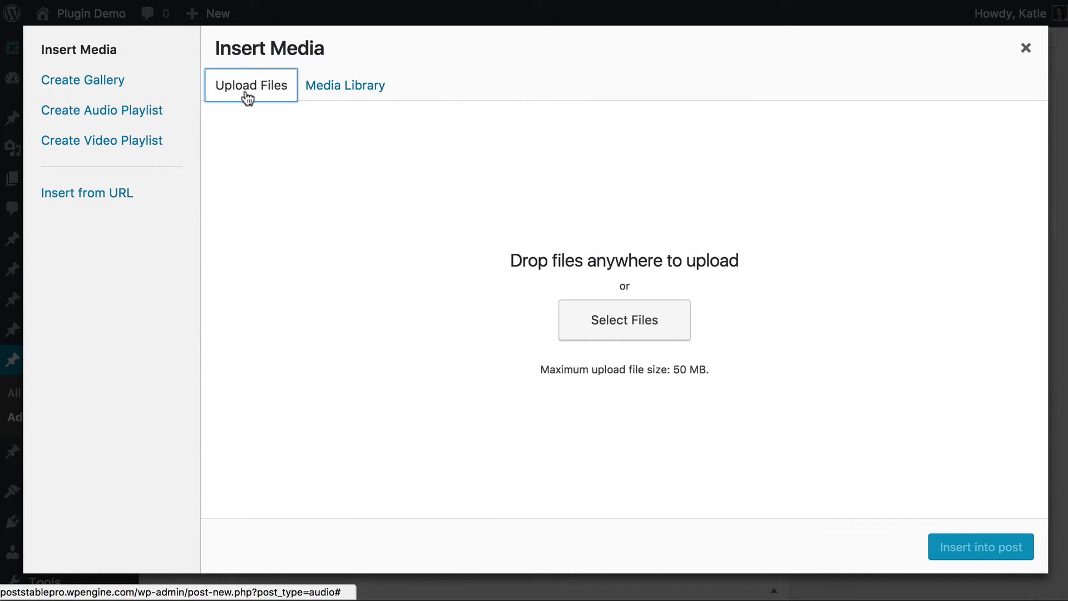
click(332, 89)
click(703, 216)
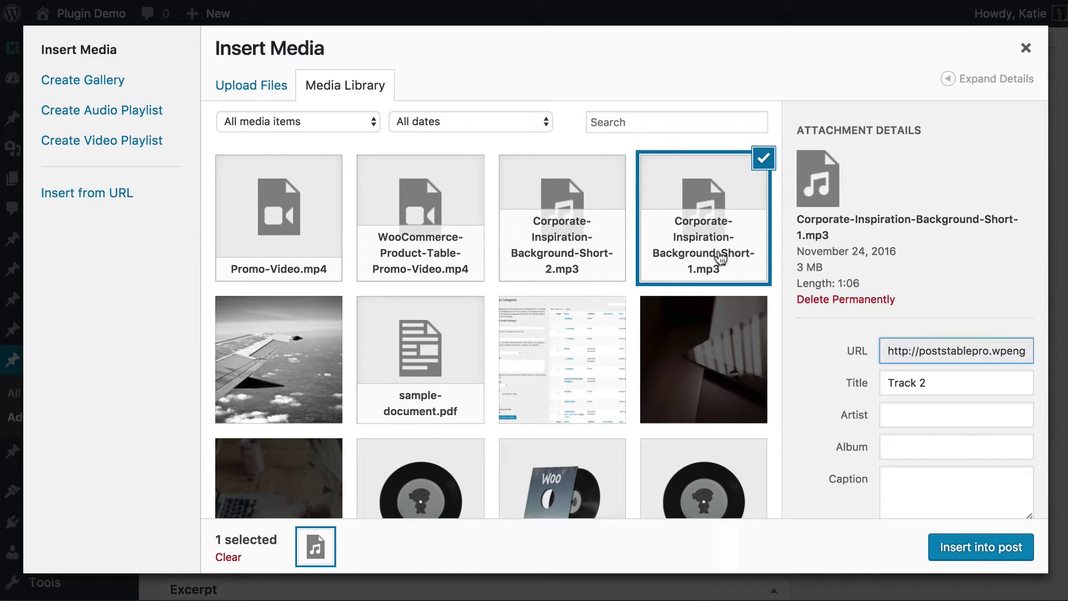
click(988, 549)
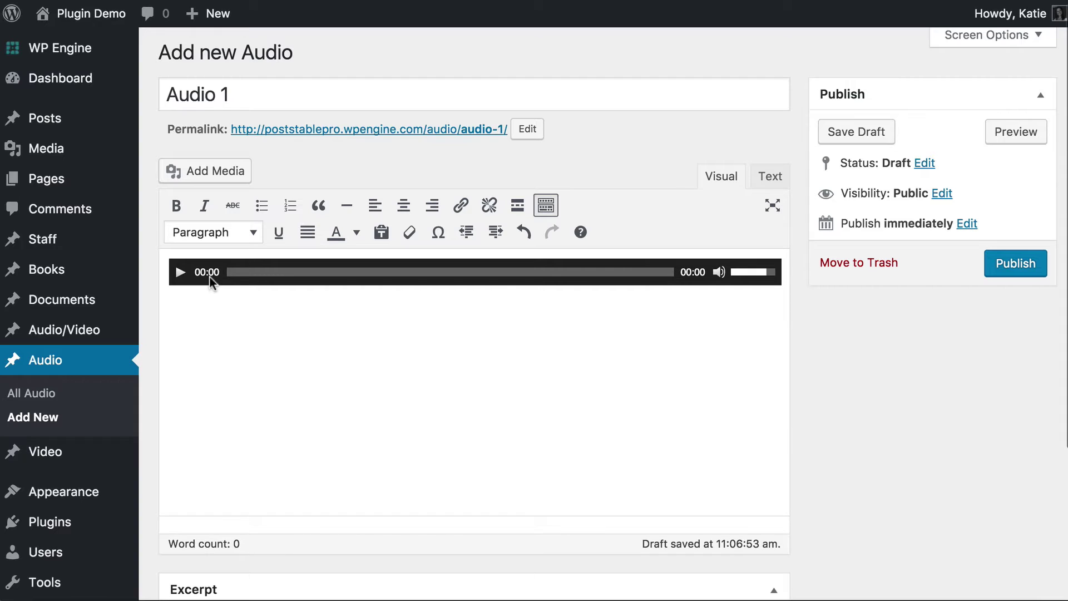
click(178, 275)
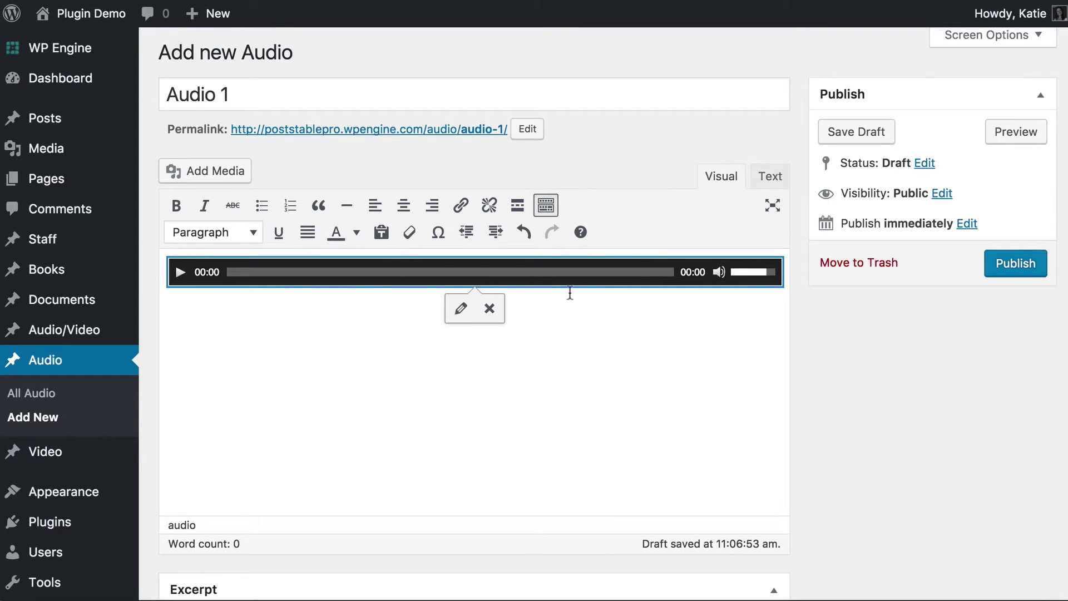
click(407, 318)
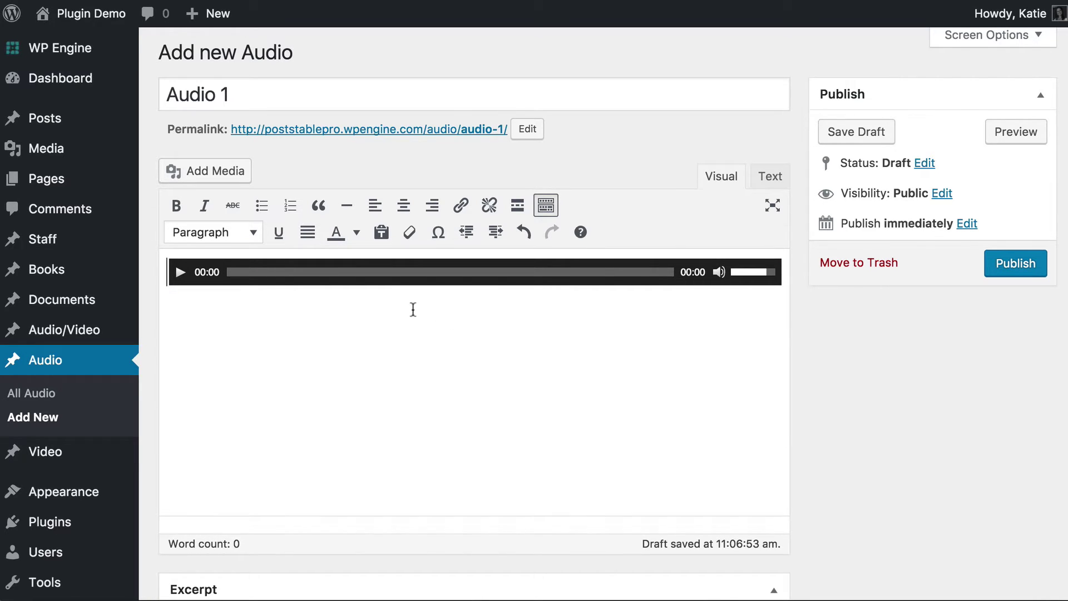
Step: Review the Audio 1 post's title, embedded audio player and Excerpt field
scroll(607, 393, down, 2)
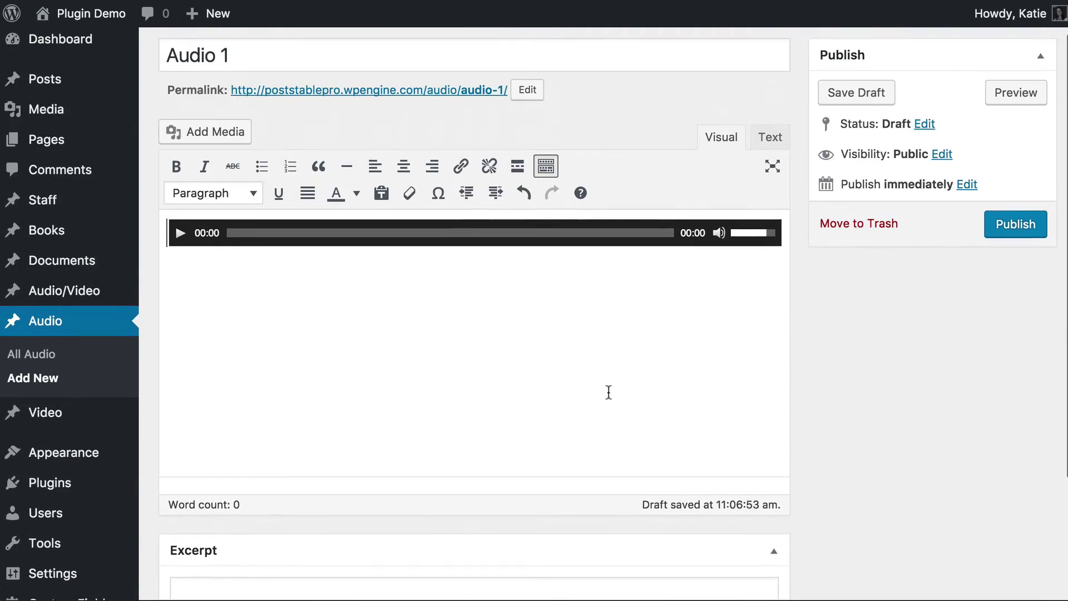
scroll(608, 392, down, 3)
scroll(354, 508, up, 4)
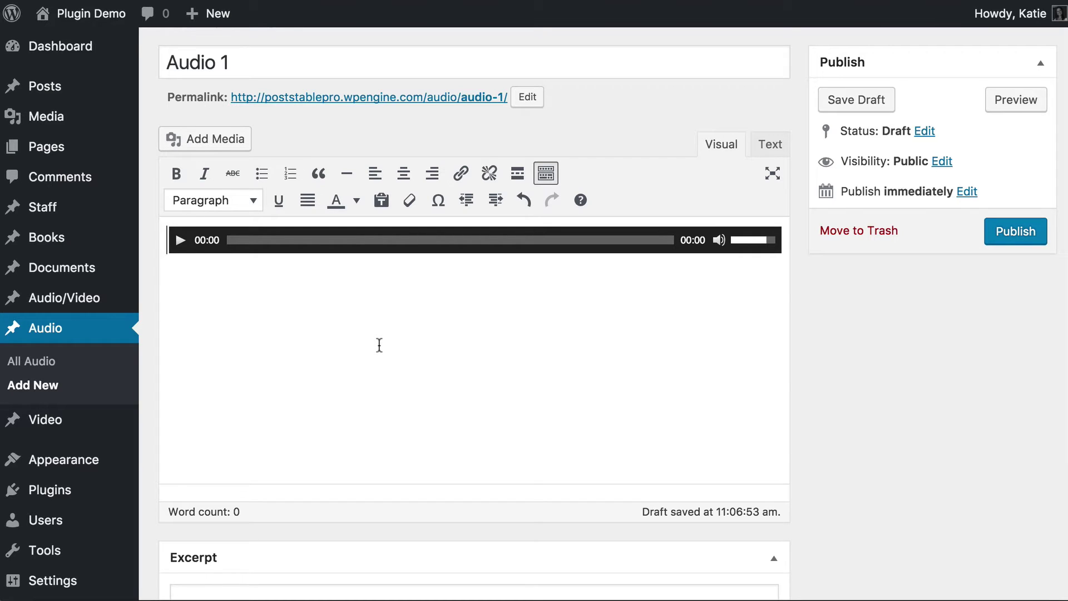
scroll(327, 284, up, 1)
drag(231, 100, 166, 100)
scroll(410, 257, down, 3)
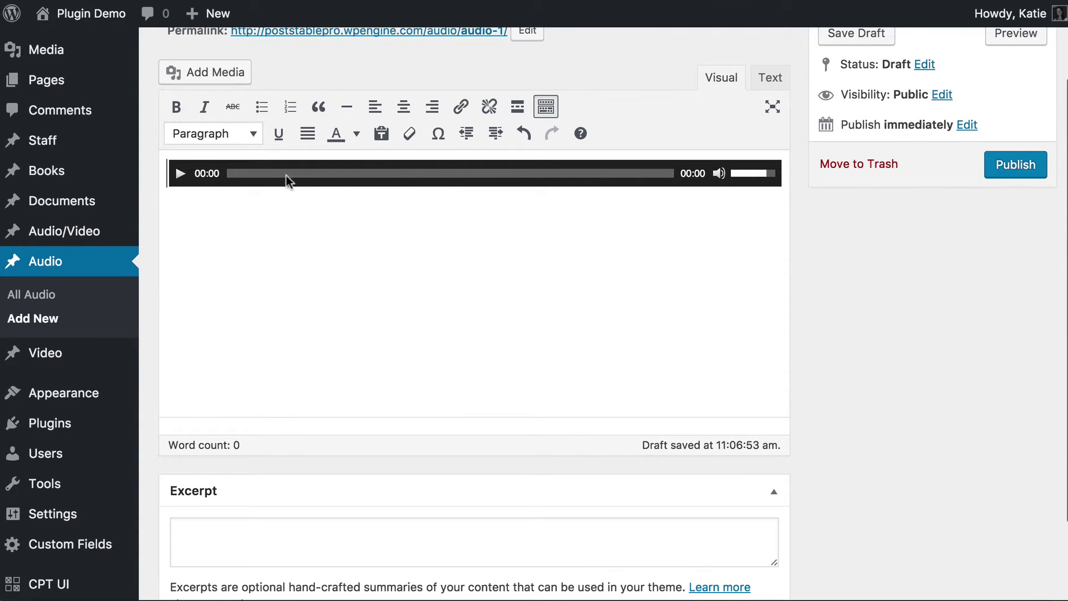
Step: Enter "This is the description." as the Audio 1 post's excerpt and publish the post
click(222, 534)
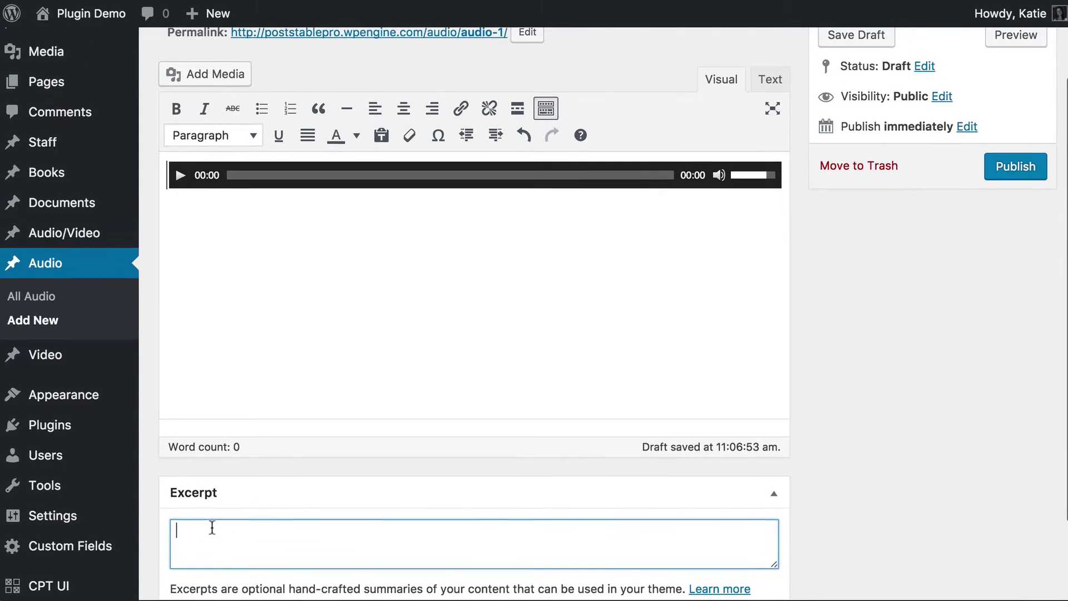
scroll(212, 527, down, 1)
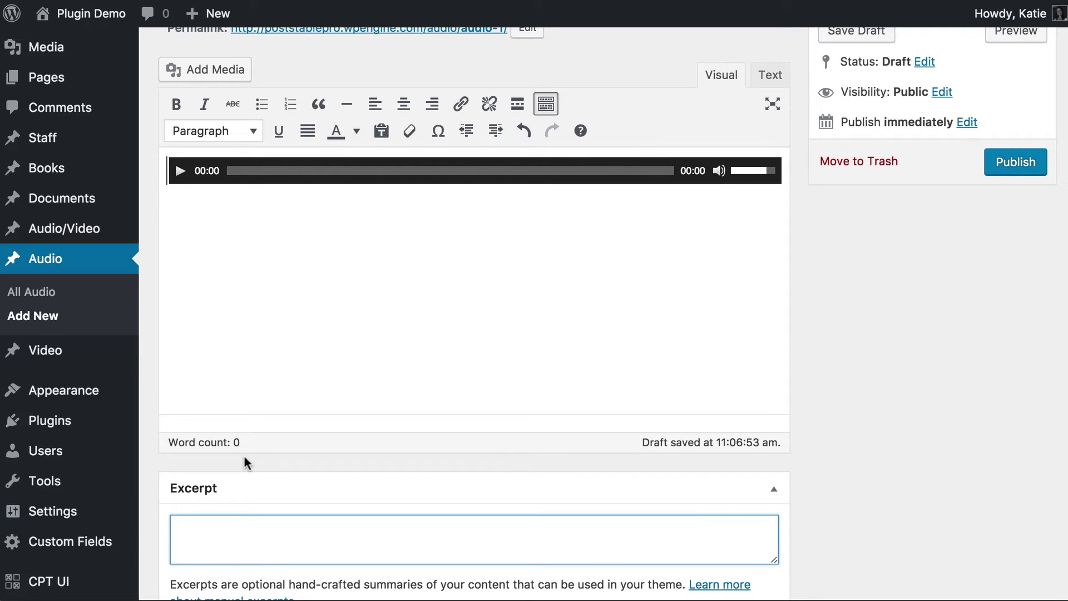
scroll(569, 448, up, 2)
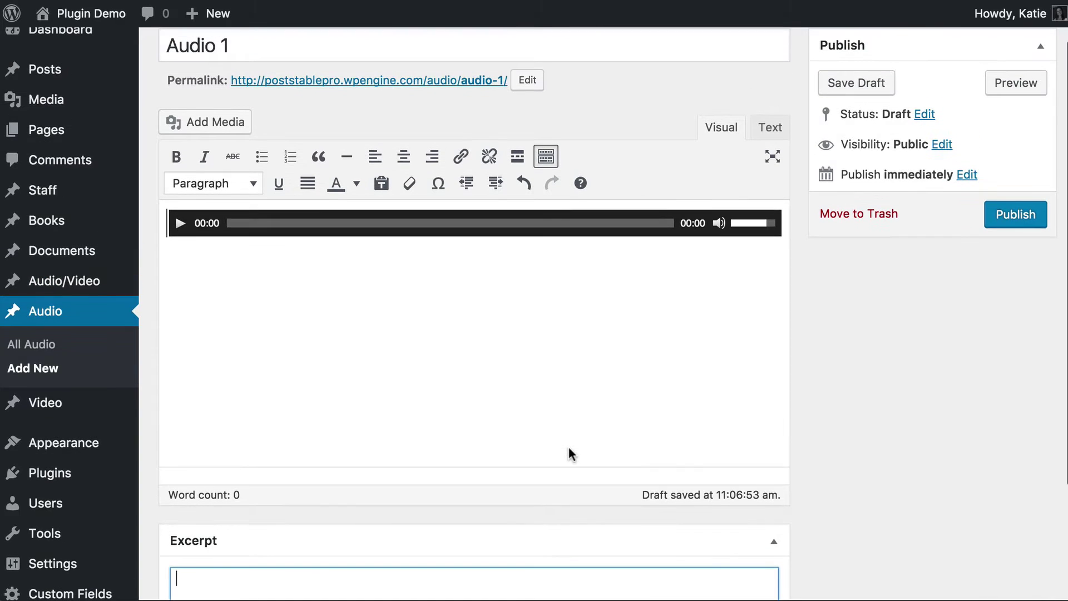
scroll(569, 448, up, 2)
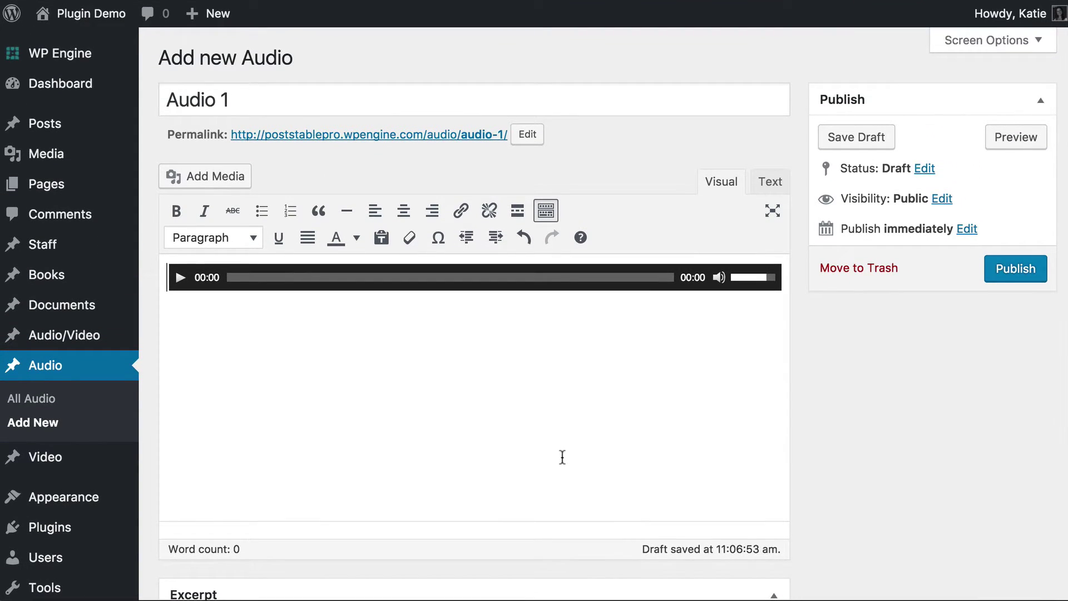
drag(248, 99, 162, 92)
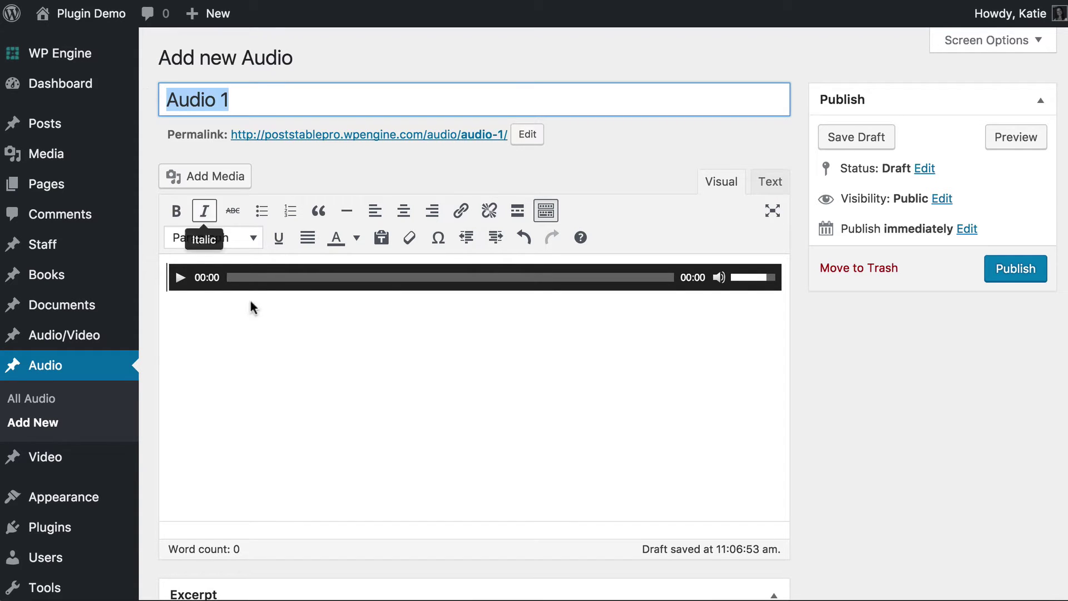
click(283, 282)
scroll(369, 358, down, 4)
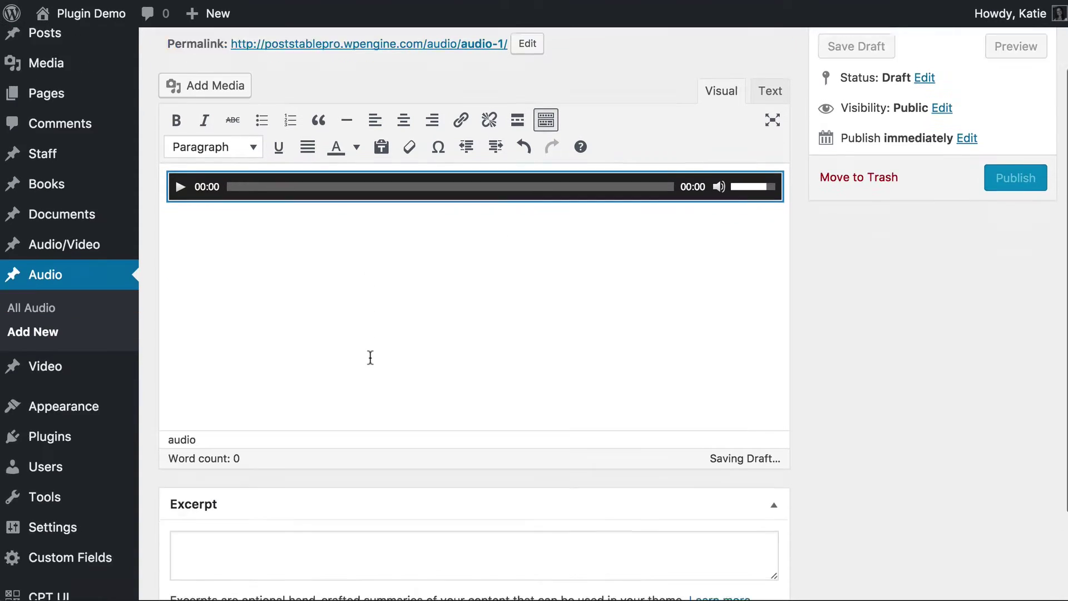
click(246, 461)
text(T)
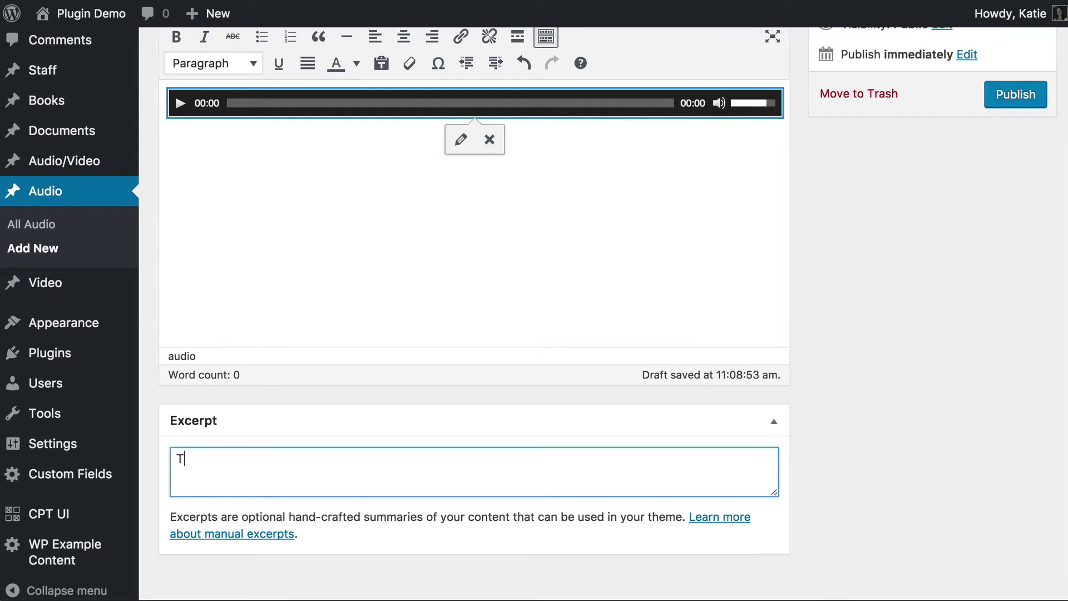
text(his is the description.)
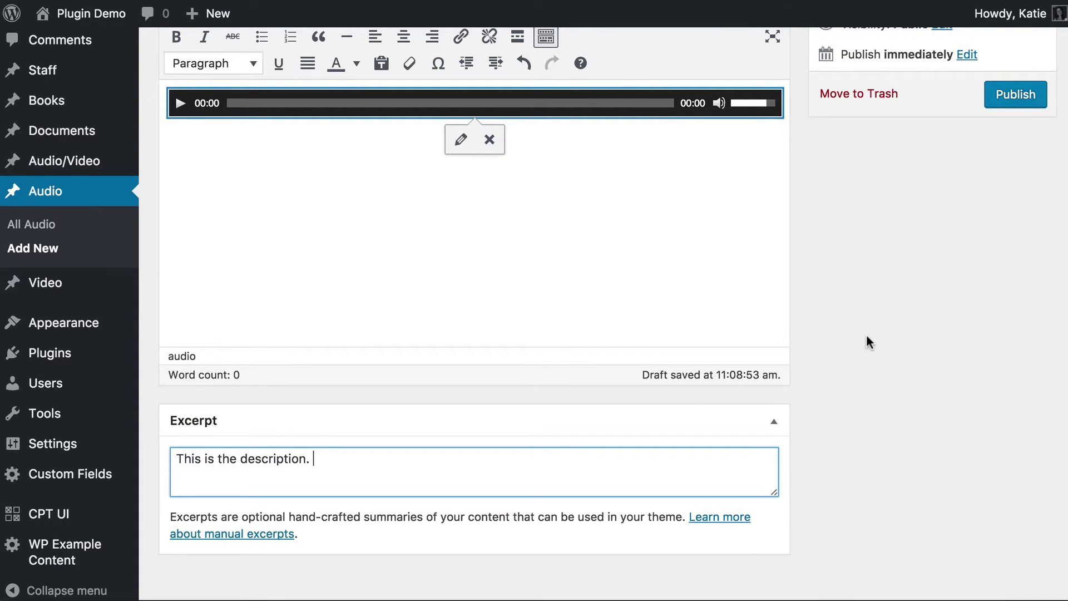
scroll(882, 334, up, 4)
click(1018, 211)
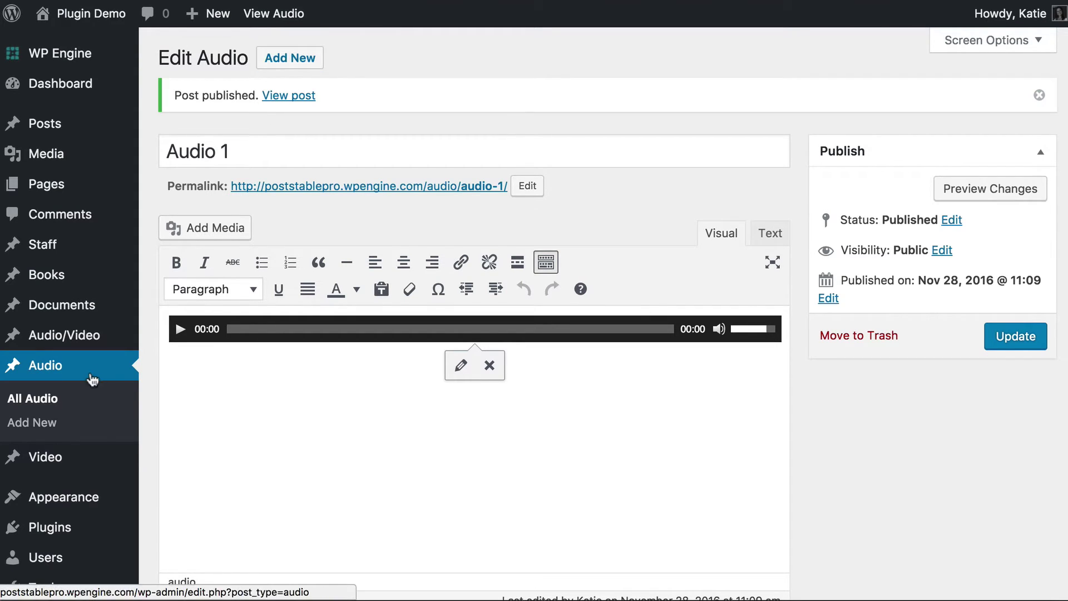
Step: Create another post of the Audio custom post type and title it "Playlist 1"
click(31, 424)
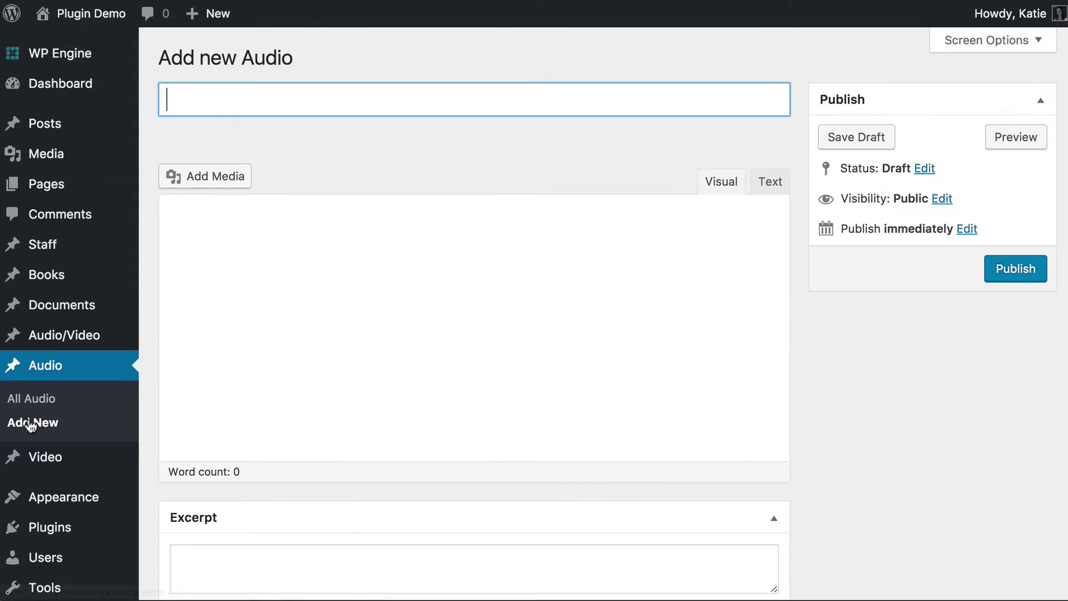
text(Playlist 1)
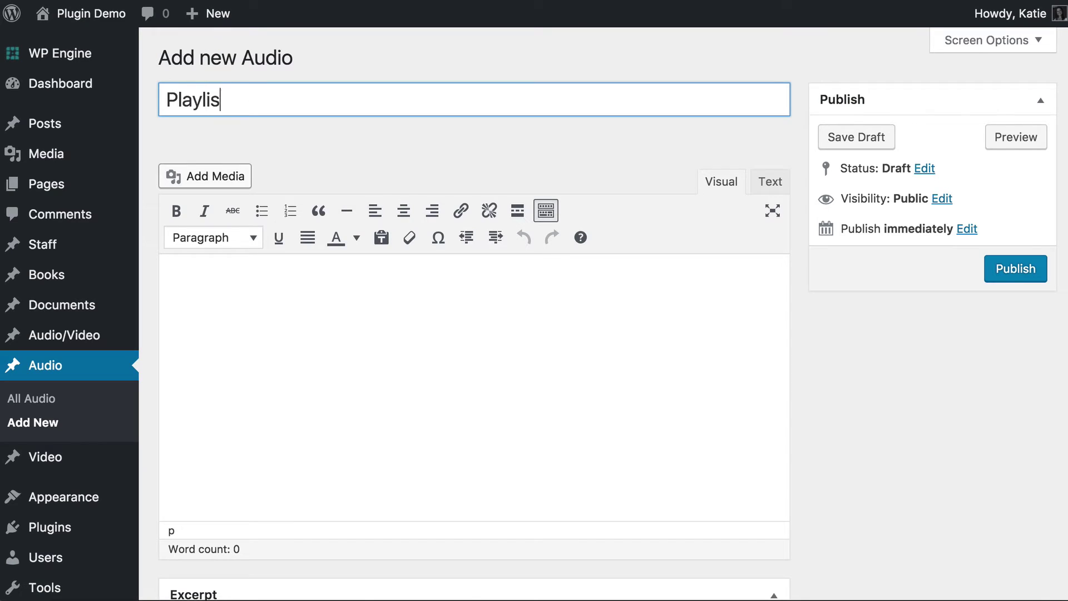
click(224, 295)
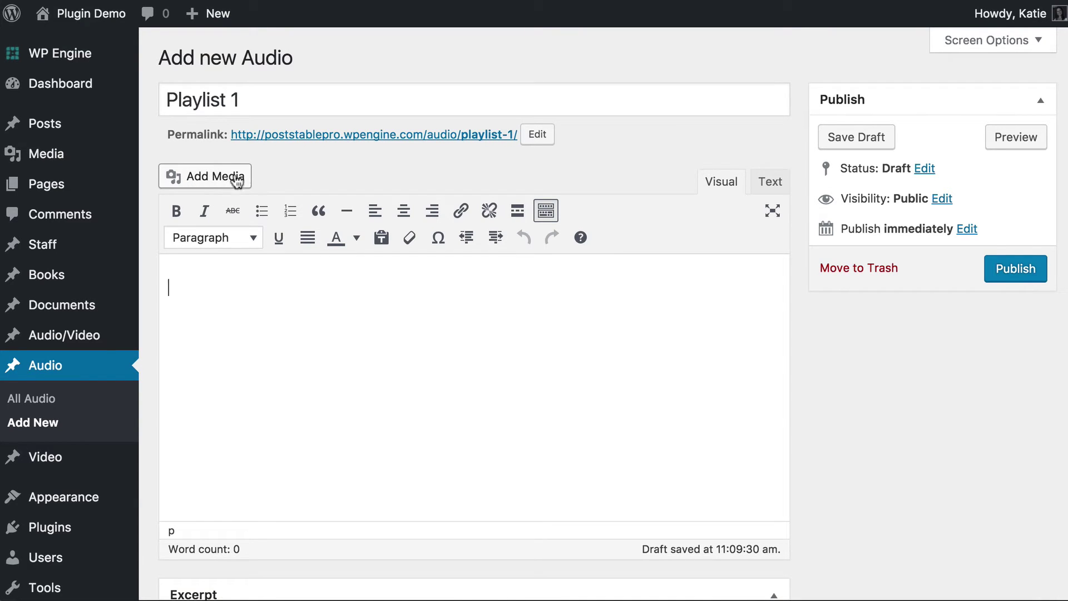
Step: Create an audio playlist from Corporate-Inspiration-Background-Short-2.mp3 and Corporate-Inspiration-Background-Short-1.mp3 in the media library
click(212, 176)
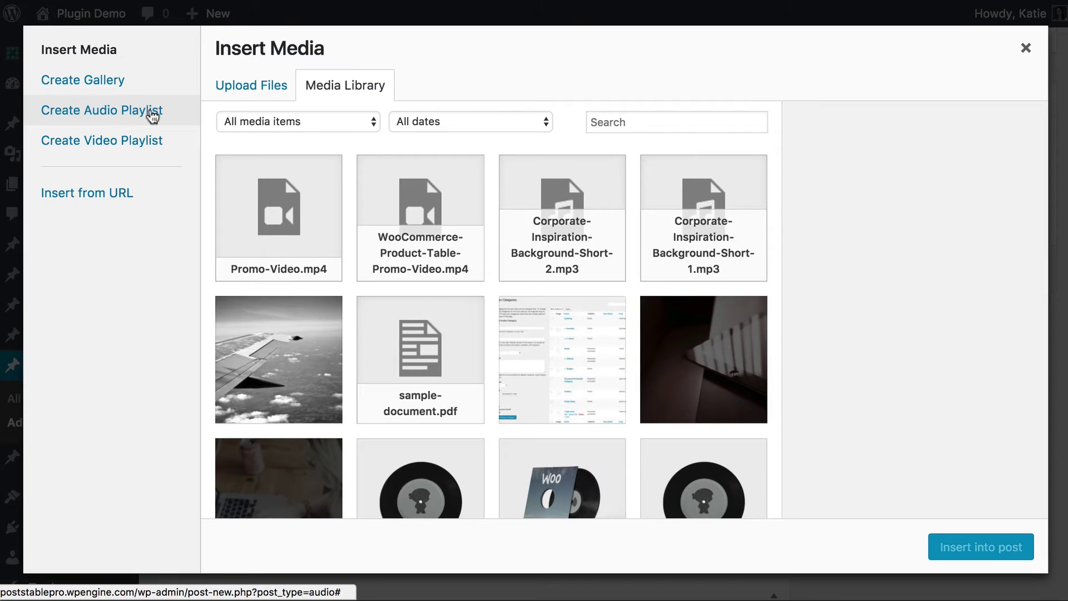
click(151, 114)
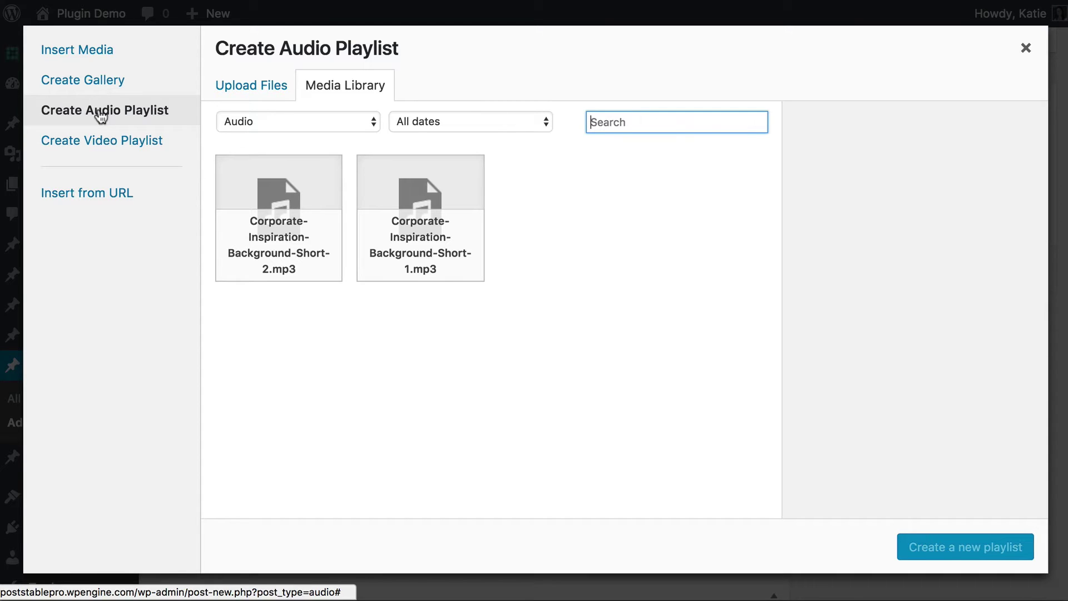
click(254, 89)
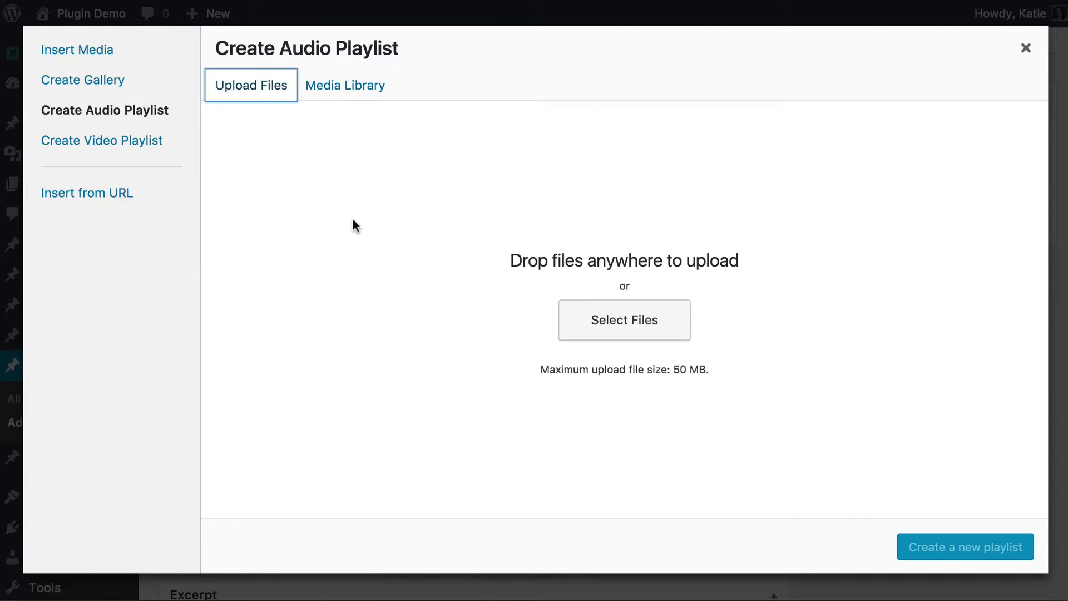
click(101, 122)
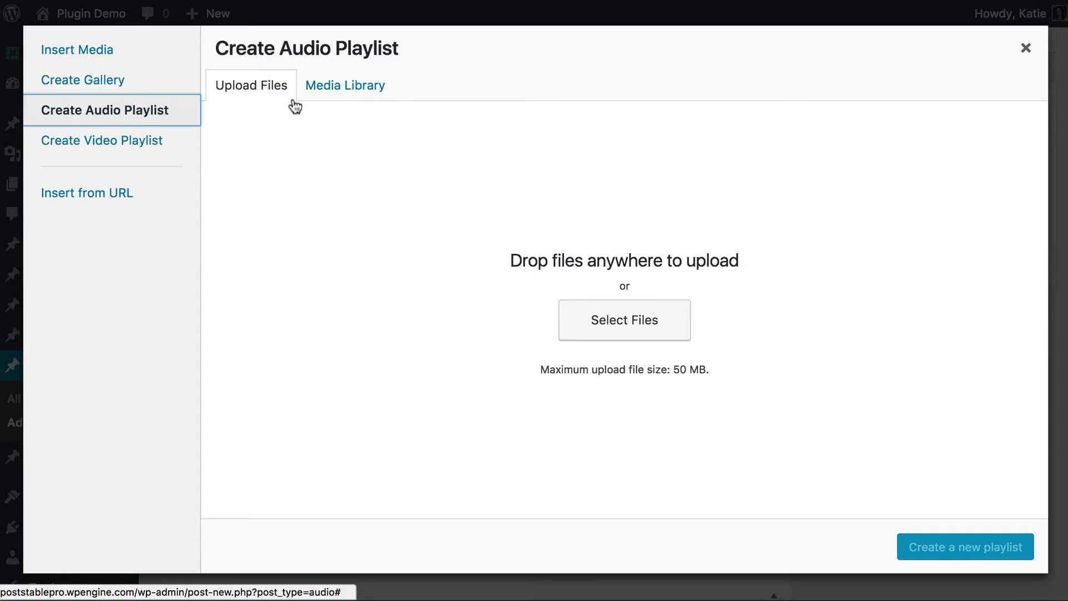
click(341, 89)
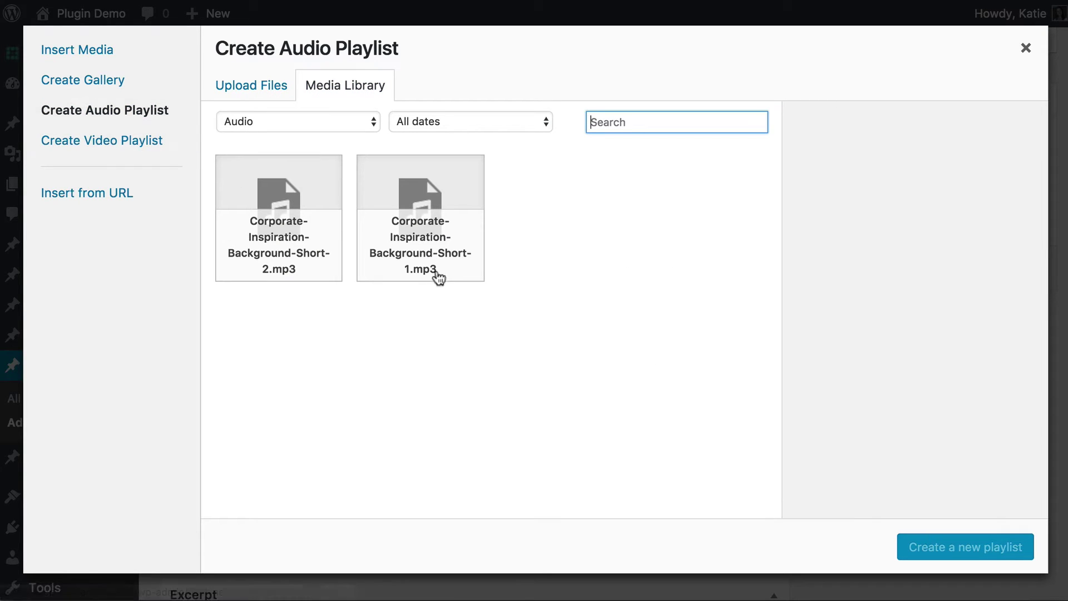
click(282, 197)
click(451, 269)
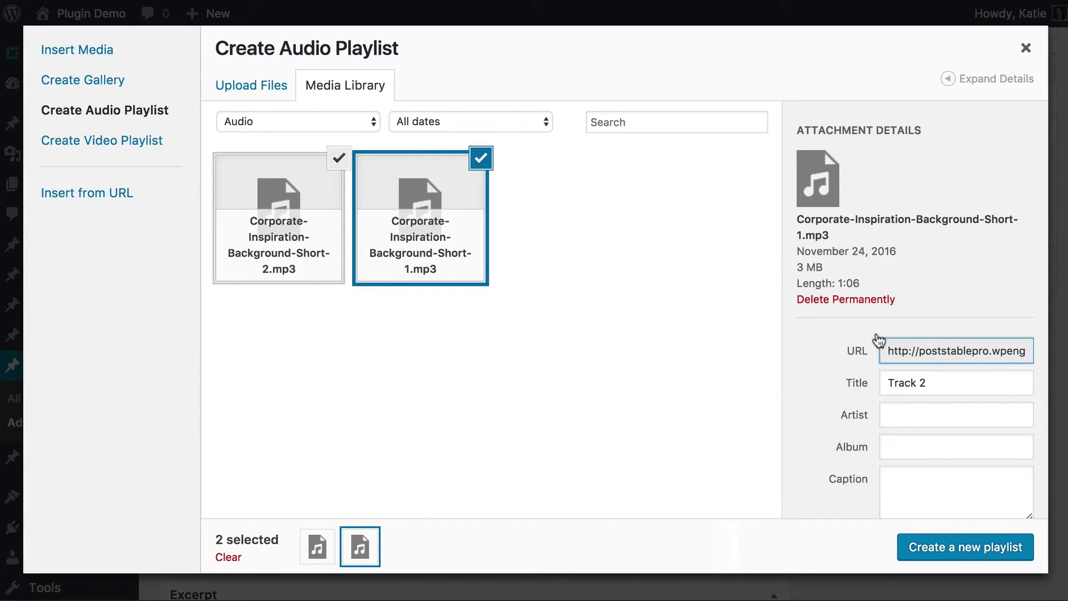
scroll(878, 342, down, 3)
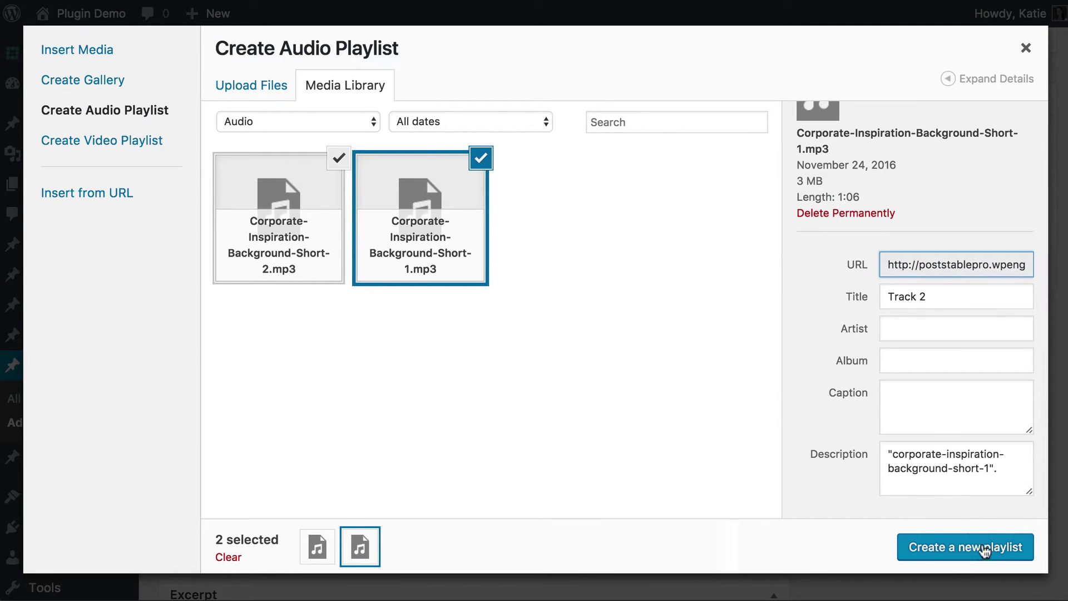
click(953, 548)
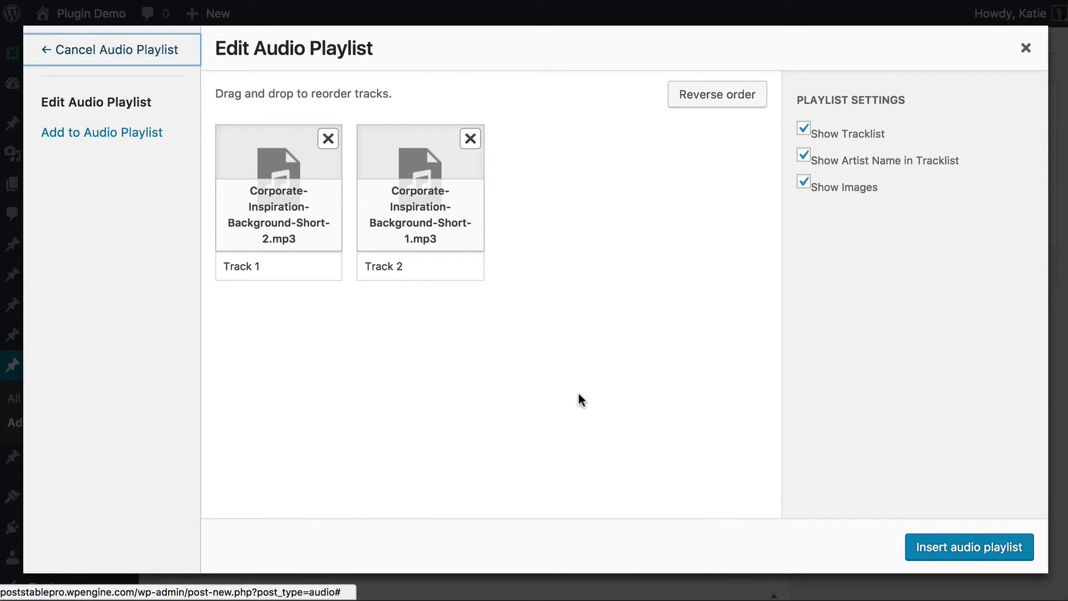
Step: Check the two track titles in the audio playlist and insert the playlist into the Playlist 1 post
drag(275, 268, 199, 269)
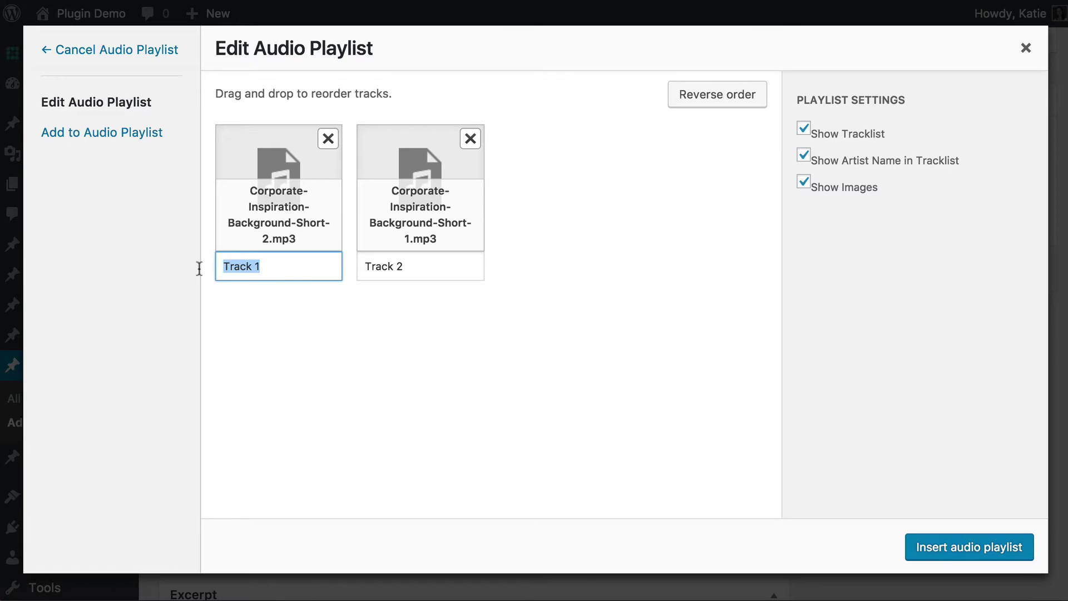
drag(422, 265, 176, 264)
click(284, 270)
drag(296, 267, 222, 267)
drag(423, 267, 357, 271)
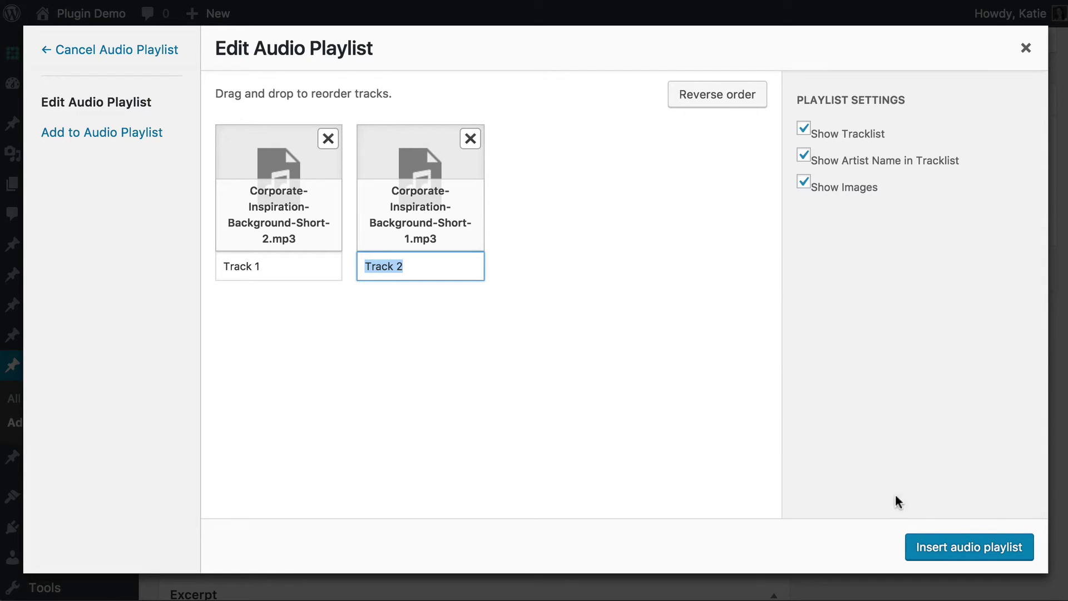
click(974, 548)
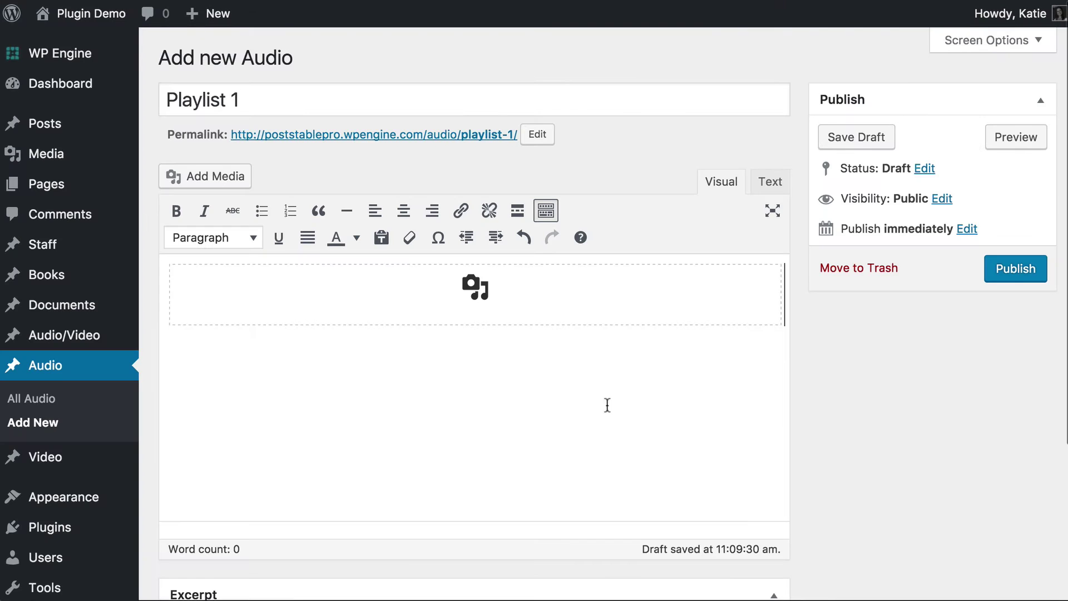
Step: Enter "This is the playlist description." as the Playlist 1 post's excerpt and publish the post
scroll(291, 522, down, 3)
click(291, 521)
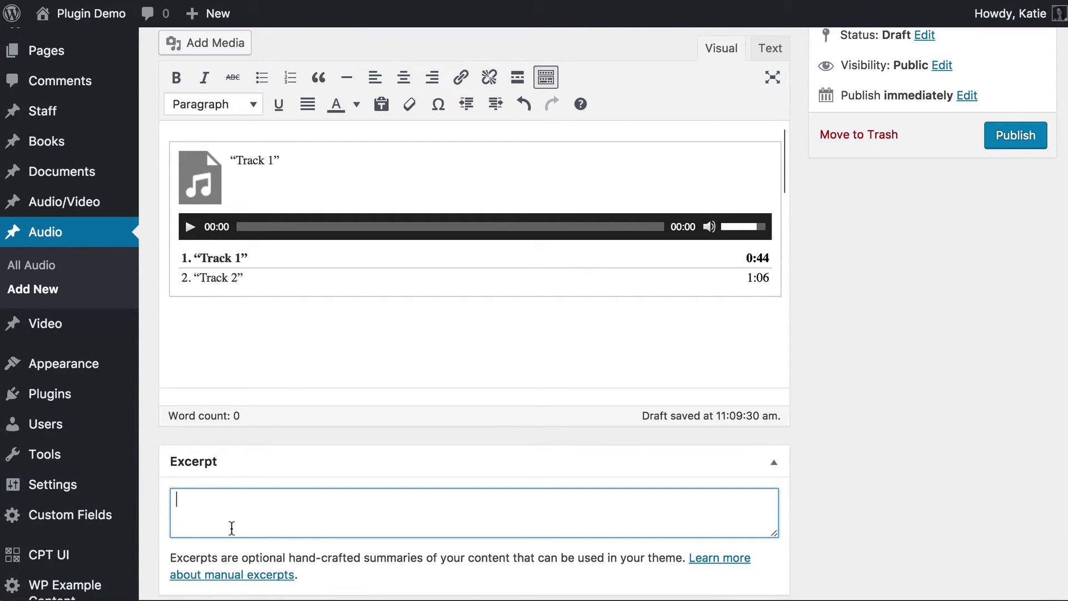
click(432, 314)
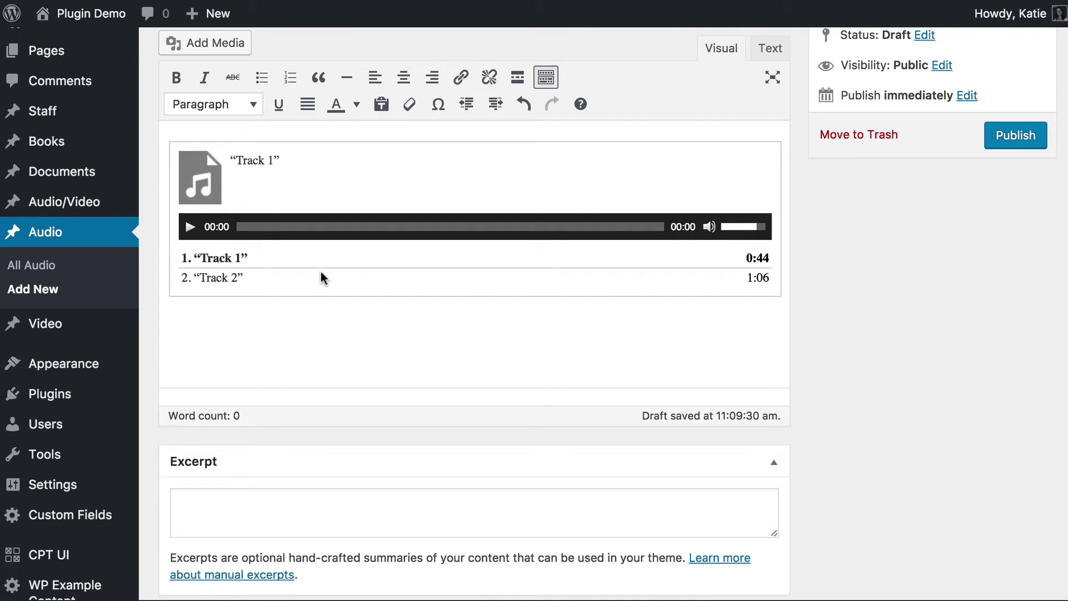
click(255, 513)
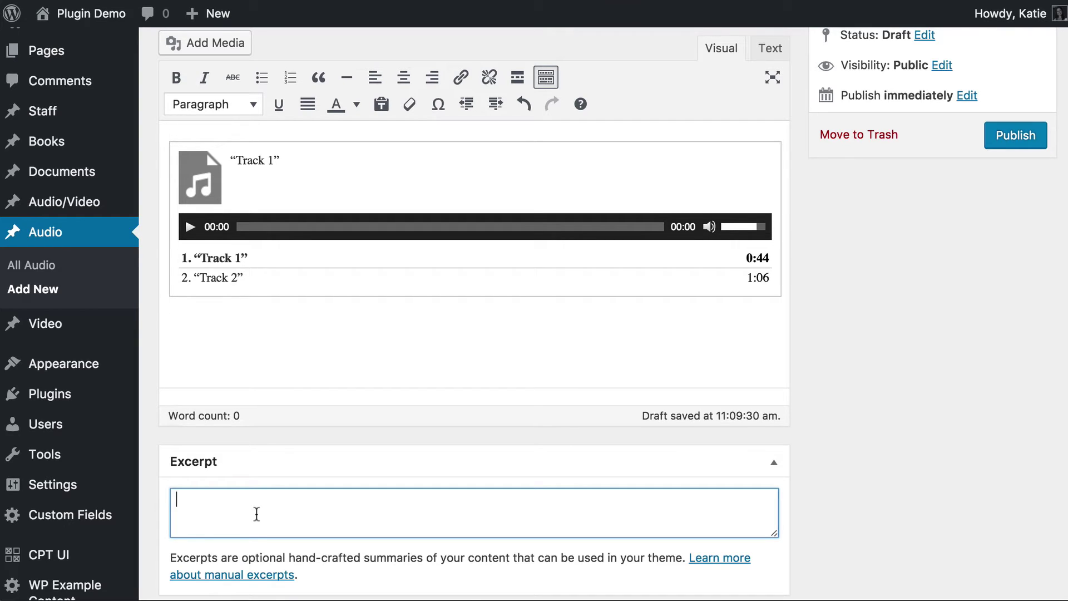
text(This is the playsli)
key(BackSpace)
key(BackSpace)
key(BackSpace)
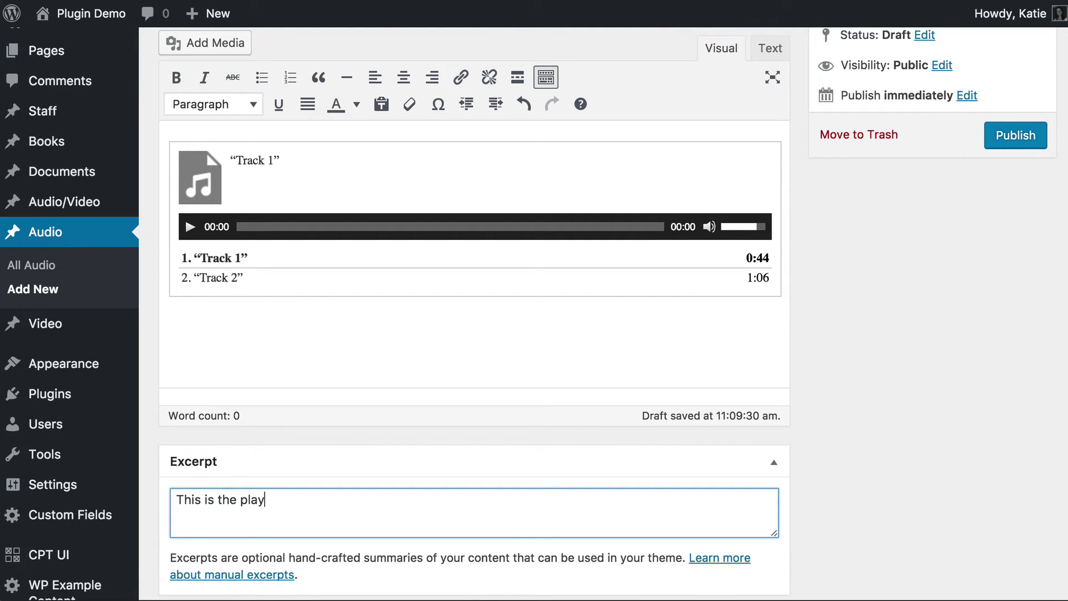
text(list description.)
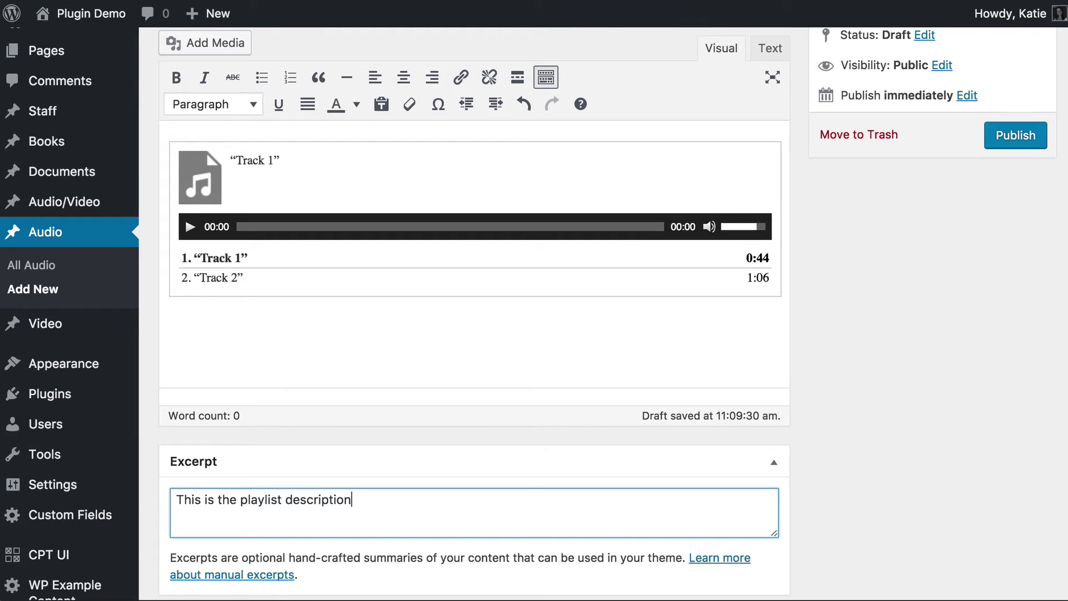
click(1029, 142)
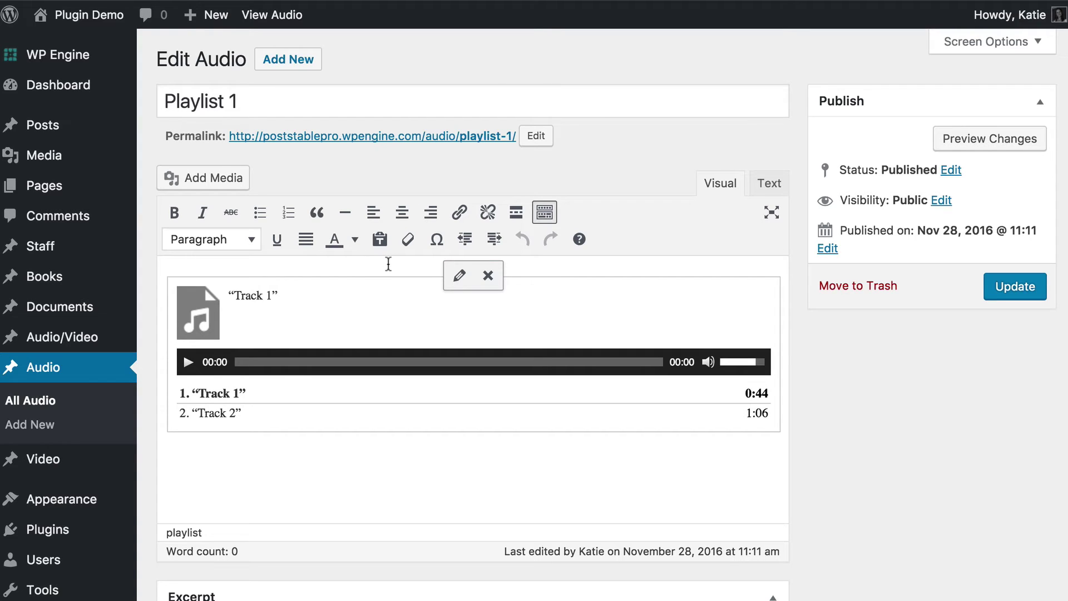
Step: Create a new page and title it "Audio Gallery"
mouse_move(45, 185)
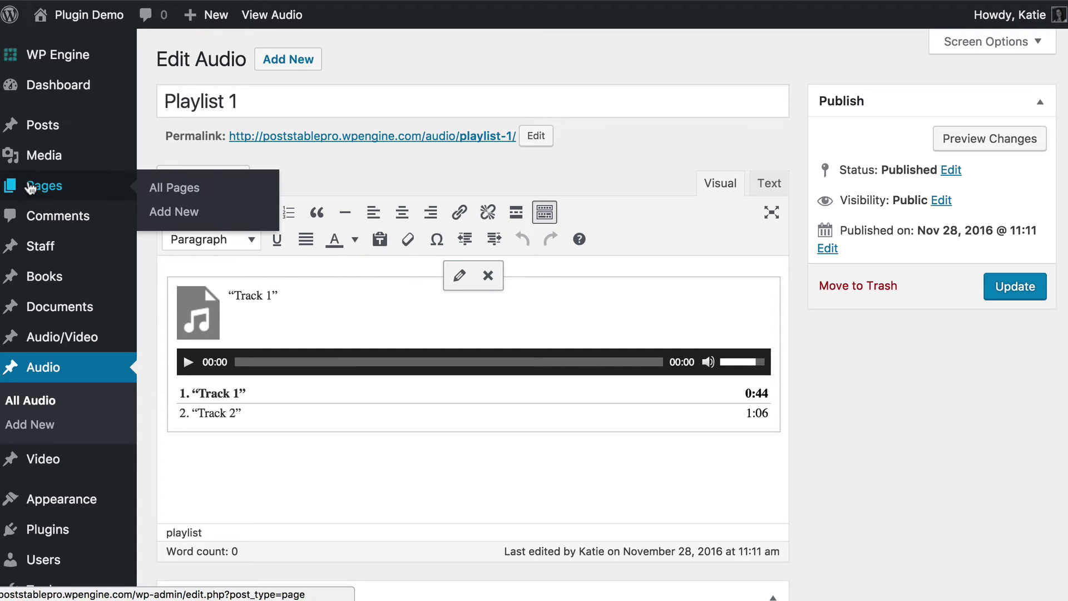
click(184, 214)
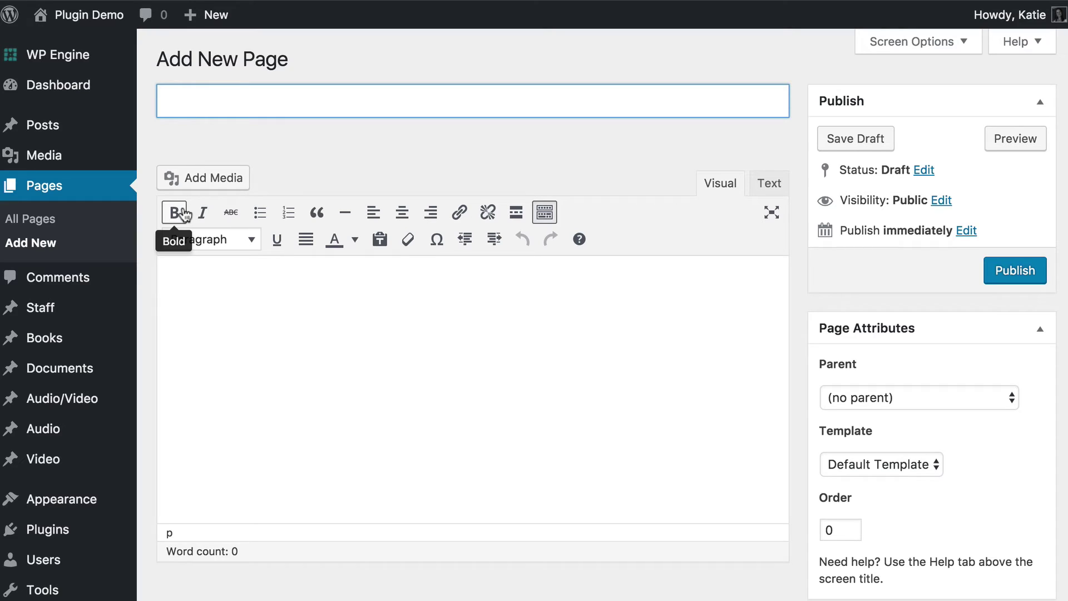
text(Audio Gallery)
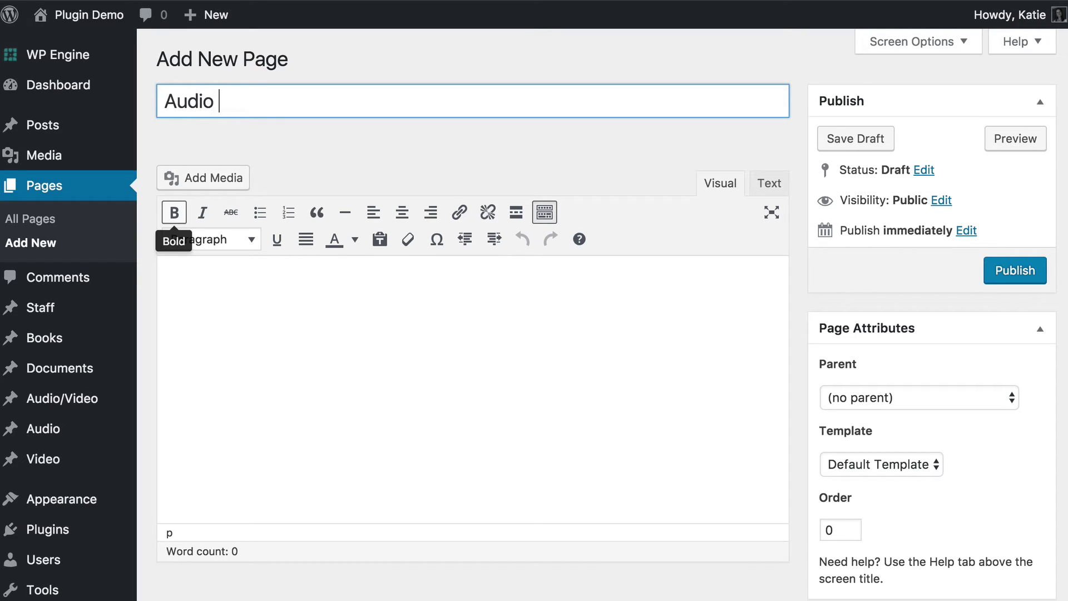
Step: Begin a posts_table shortcode in the Audio Gallery page's body with post_type="audio"
click(371, 306)
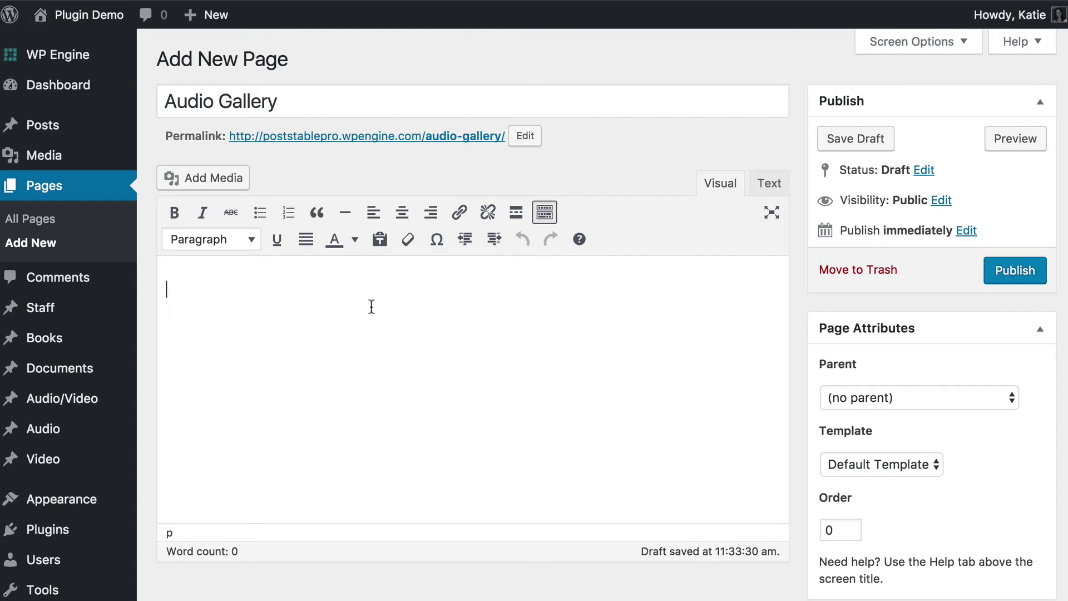
mouse_move(33, 442)
text([posts_table)
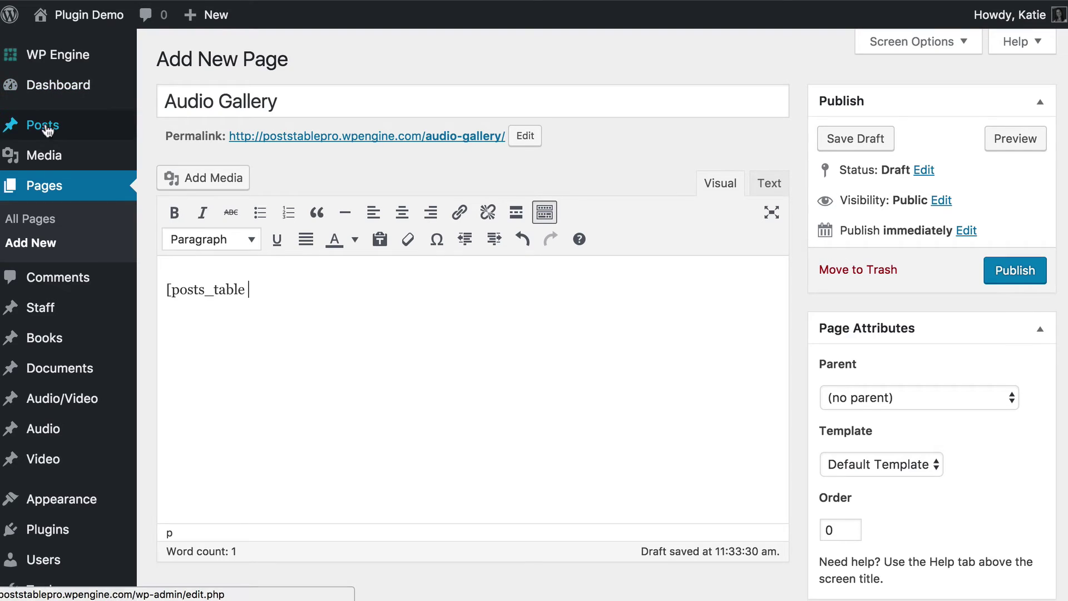
mouse_move(48, 134)
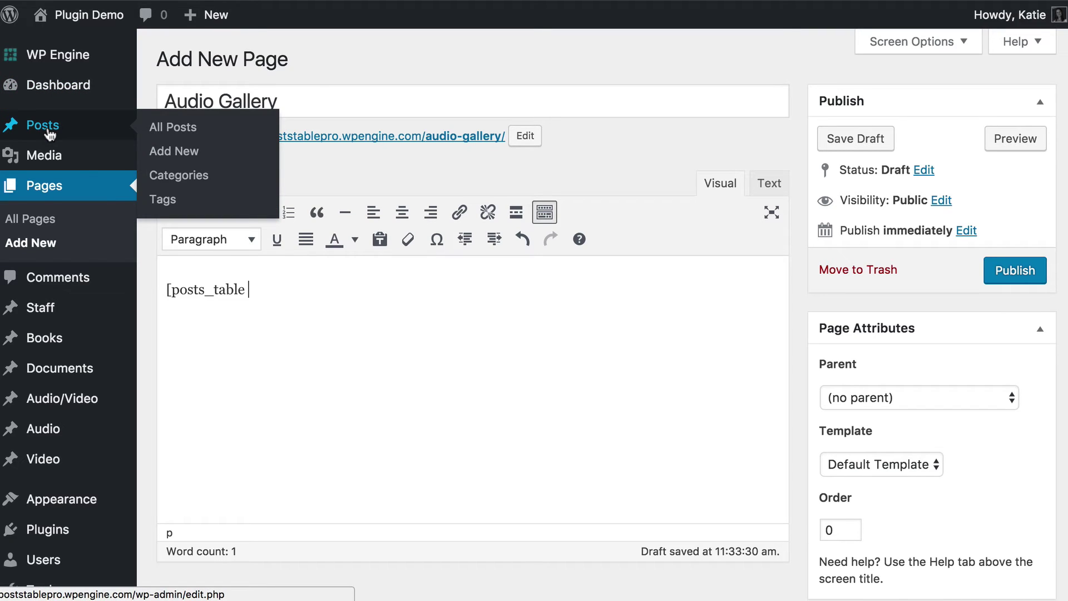
mouse_move(79, 439)
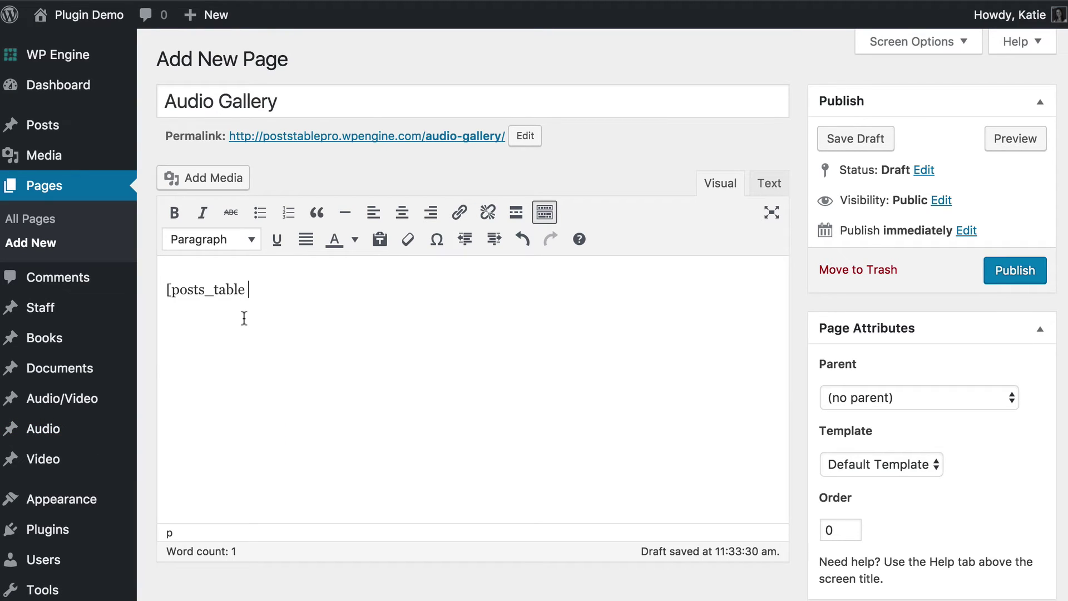
text(post_type=")
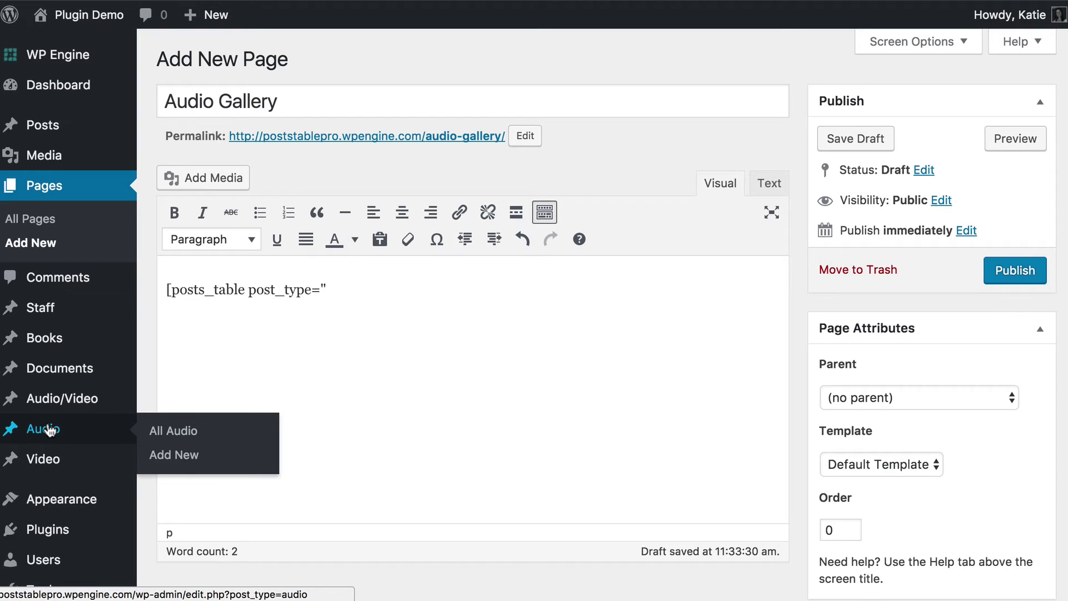
text(audio")
Step: Add a columns attribute to the shortcode, with content:Listen Now as its first column
text(columns)
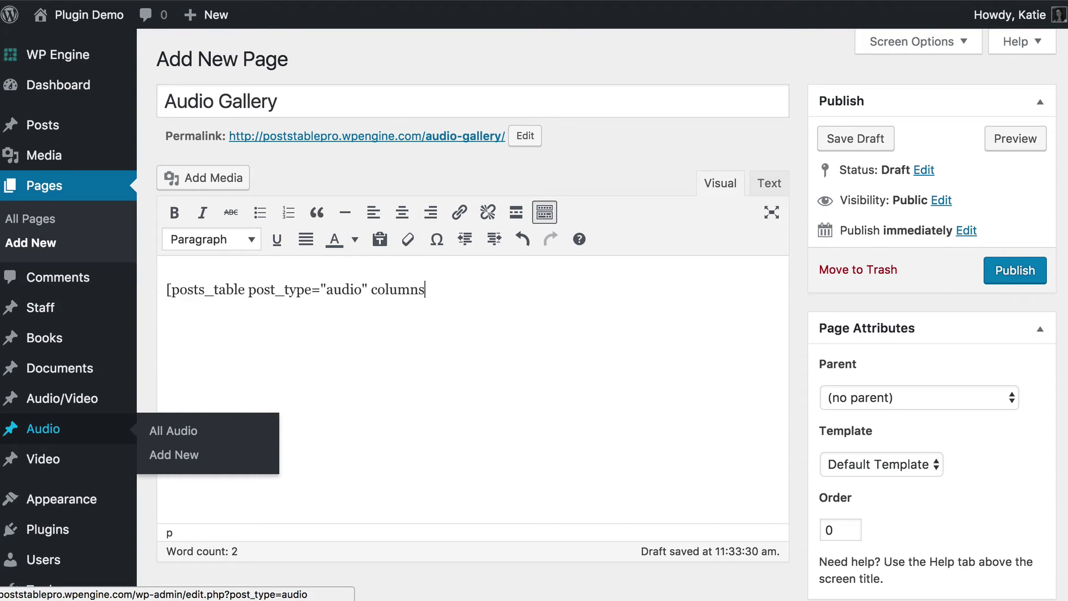
text(=")
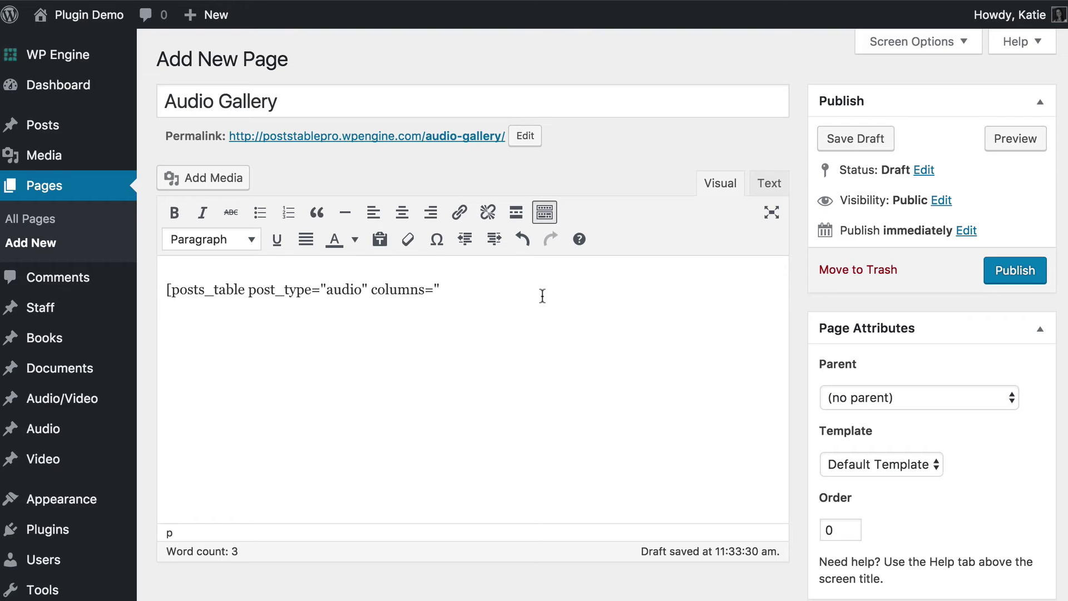
text(content)
text(:Listen)
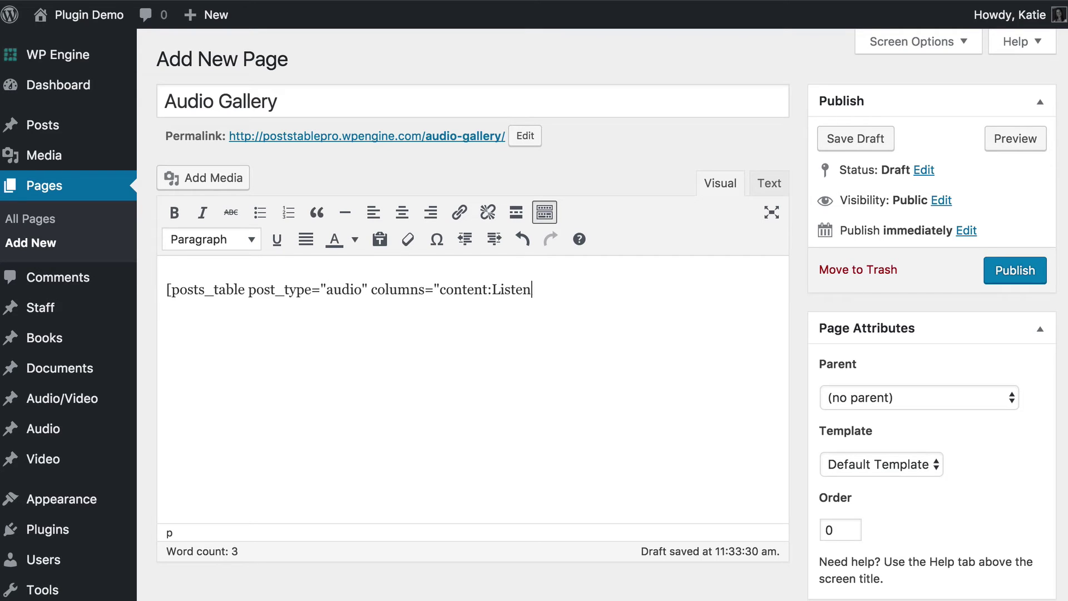
text( Now)
text(,)
Step: Add title and excerpt:Description as the remaining columns and close the shortcode
text(title)
text(,)
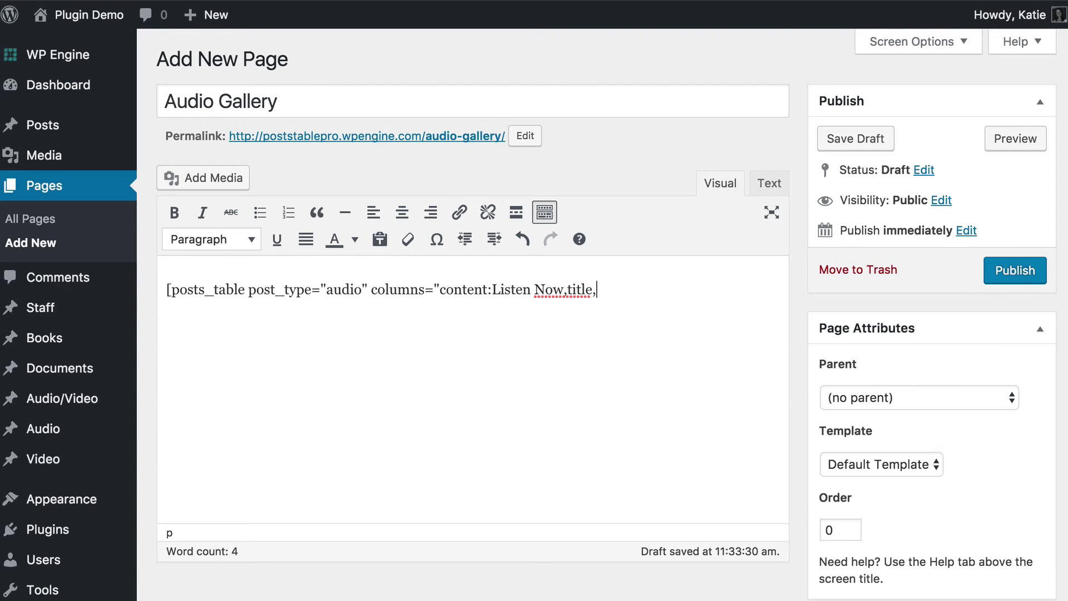
text(excerpt:Desc)
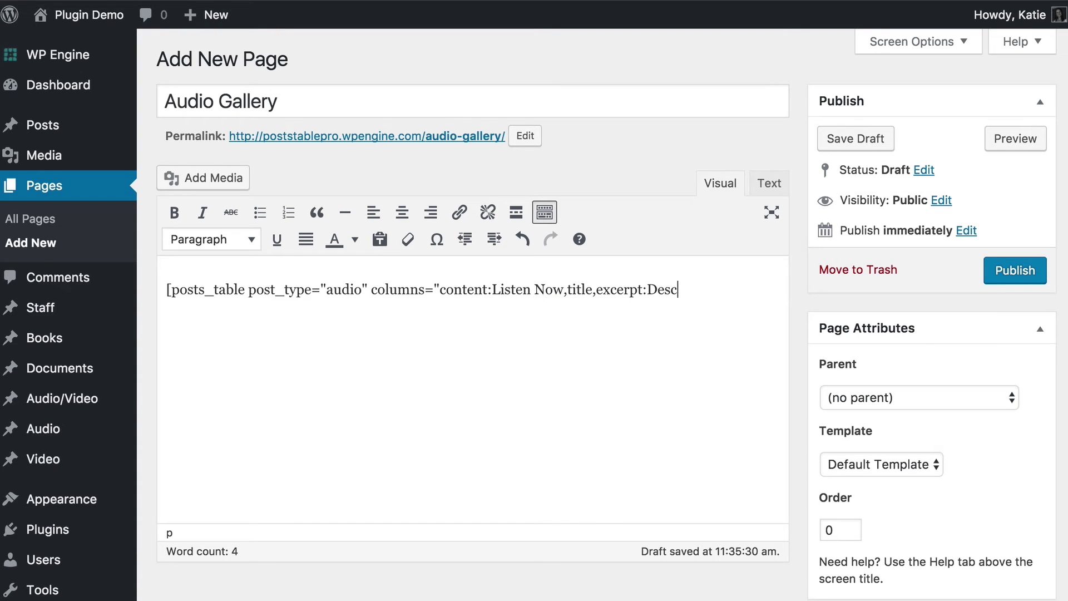
text(r)
text(iptoin)
key(BackSpace)
key(BackSpace)
key(BackSpace)
text(ion)
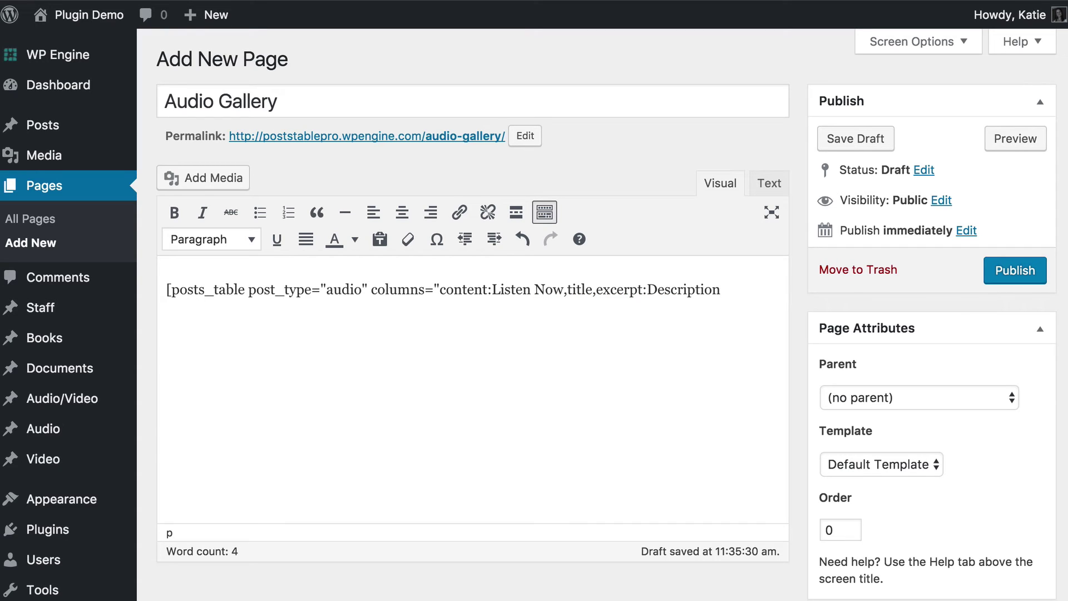
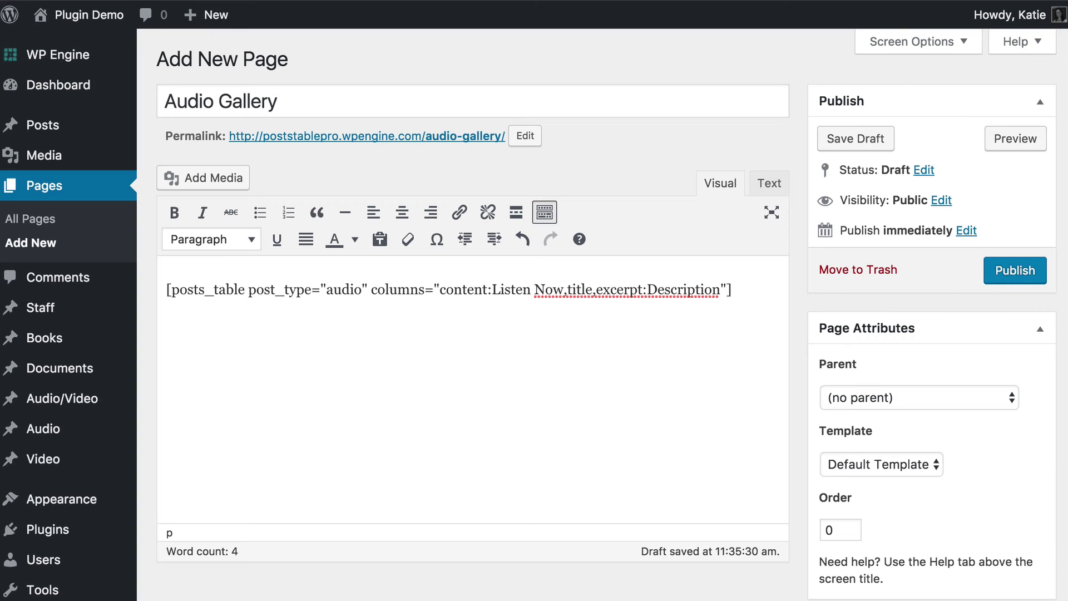
Step: Add shortcodes="true" at the end of the posts_table shortcode and publish the Audio Gallery page
drag(747, 295, 163, 292)
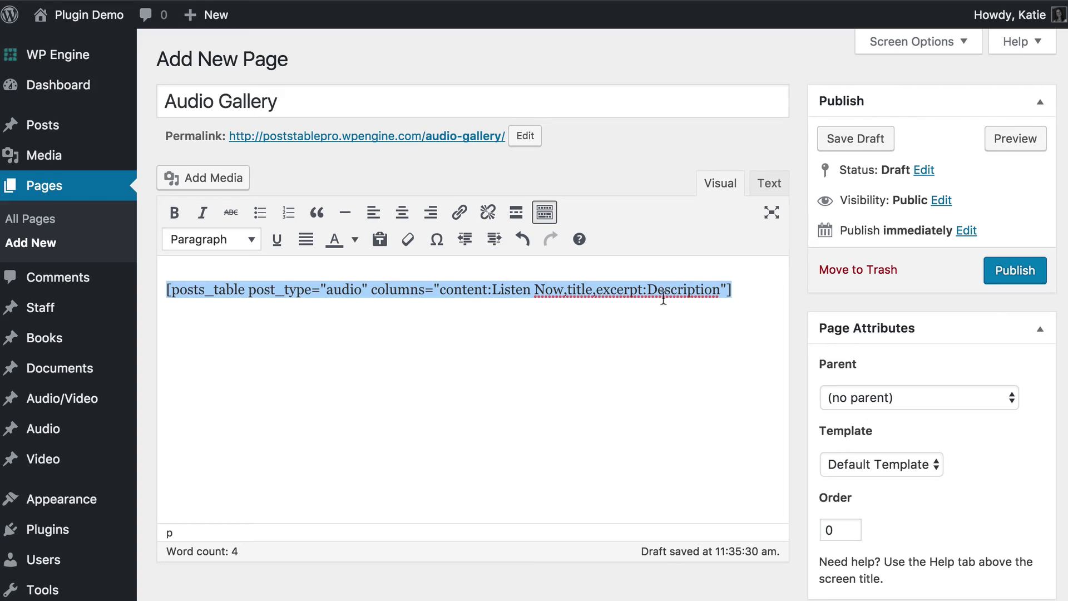
click(731, 288)
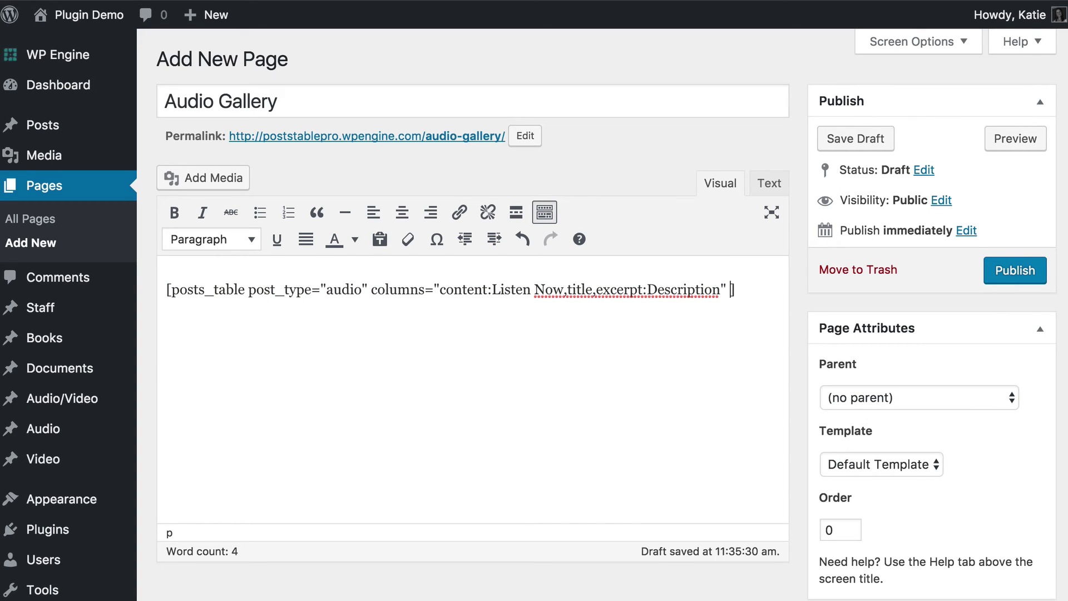
text(shortcodes)
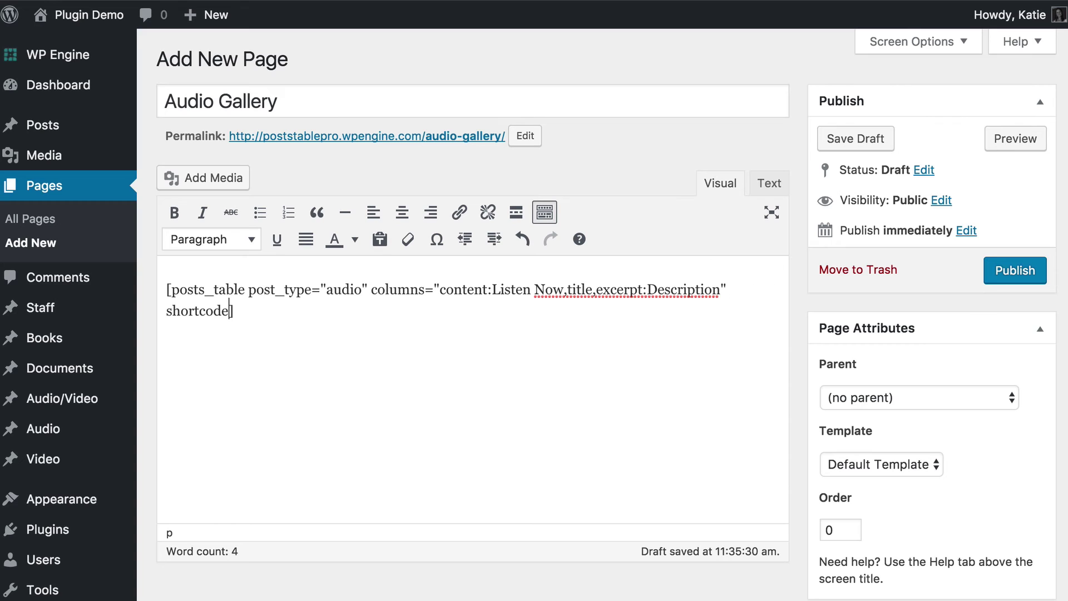
text(="true")
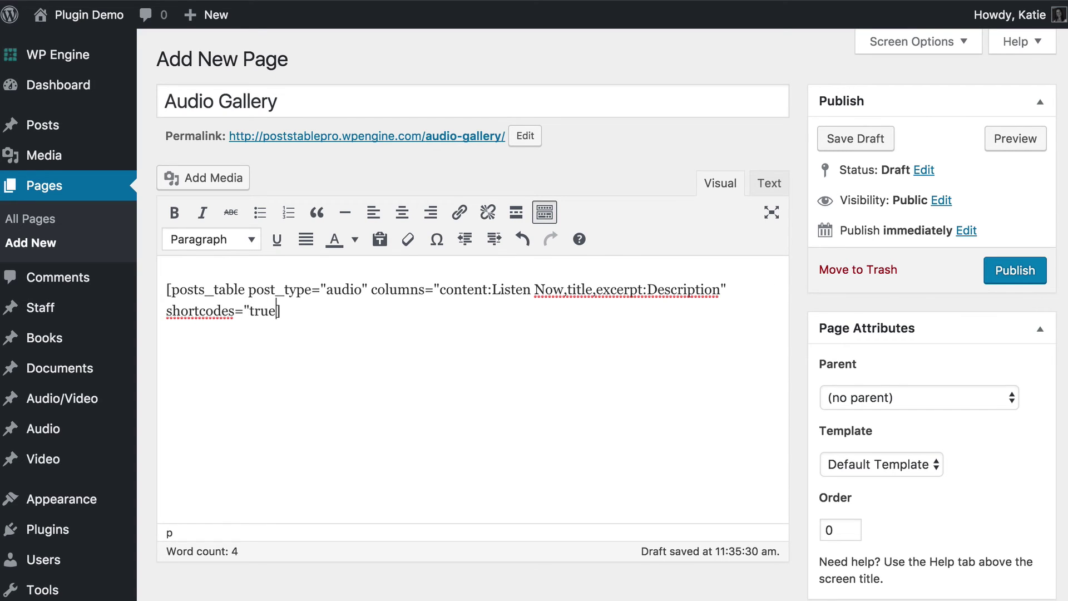
scroll(670, 360, down, 1)
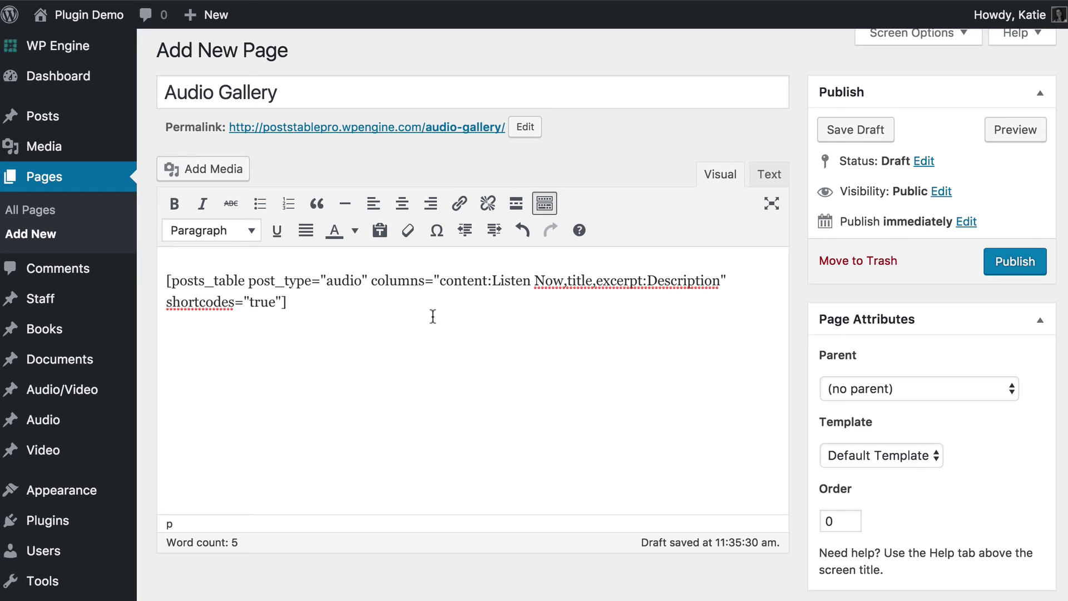
click(1016, 261)
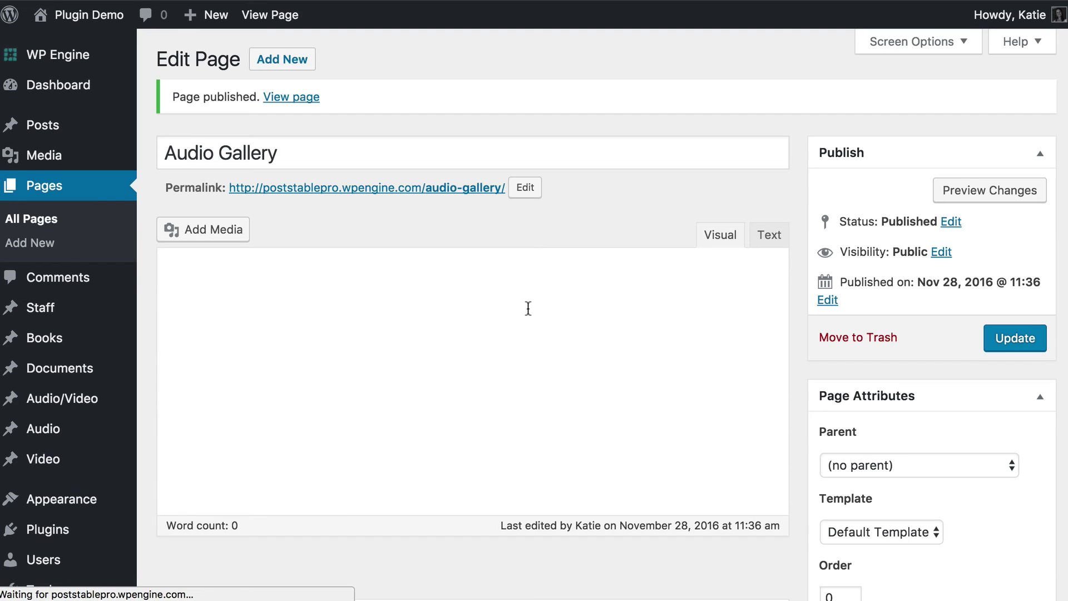
Step: View the published Audio Gallery page in a new tab and examine its table of audio posts
right_click(264, 22)
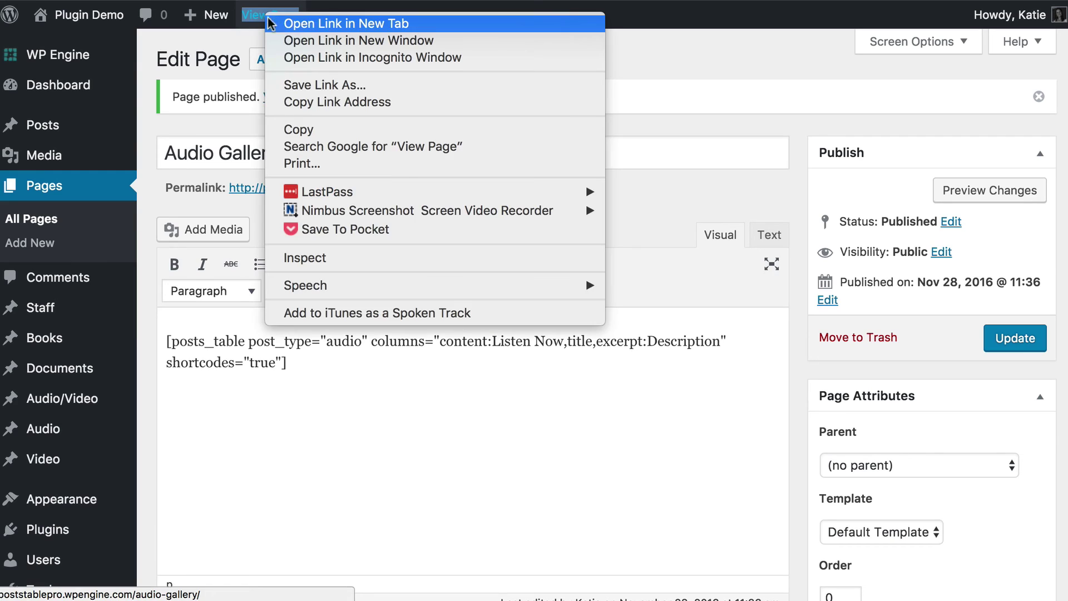
click(305, 24)
key(ctrl+Tab)
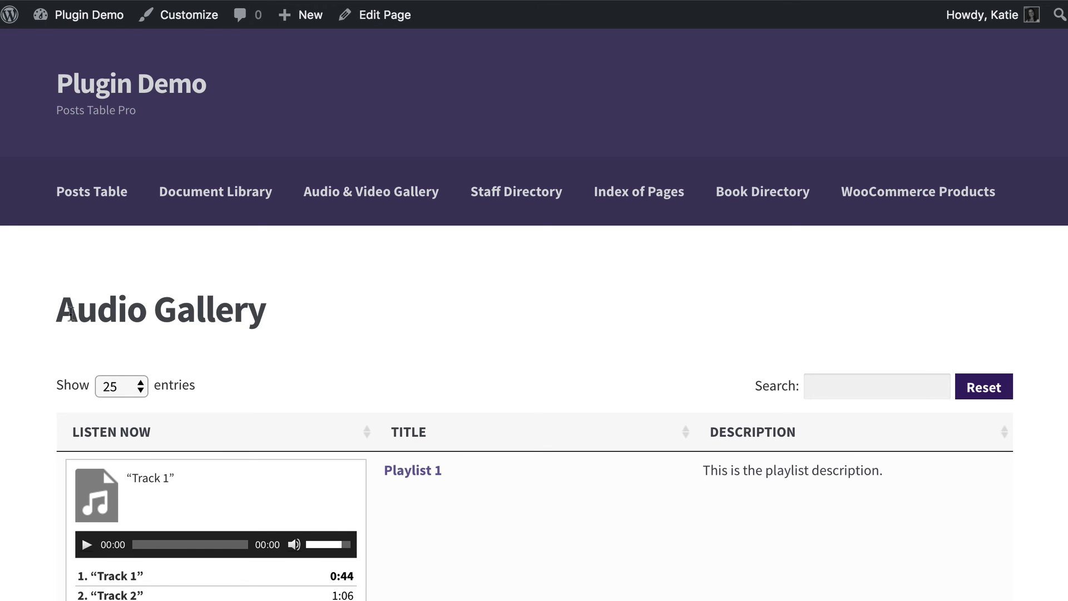
scroll(395, 367, down, 5)
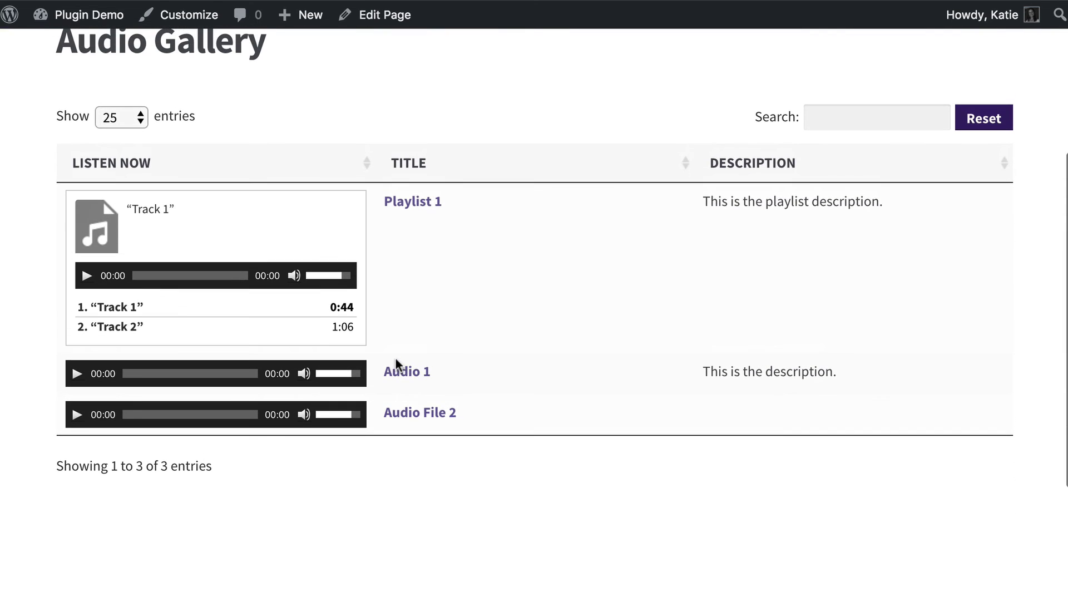
Step: Test playback of Audio 1 and of both tracks in the Playlist 1 player, pausing each when done
click(75, 373)
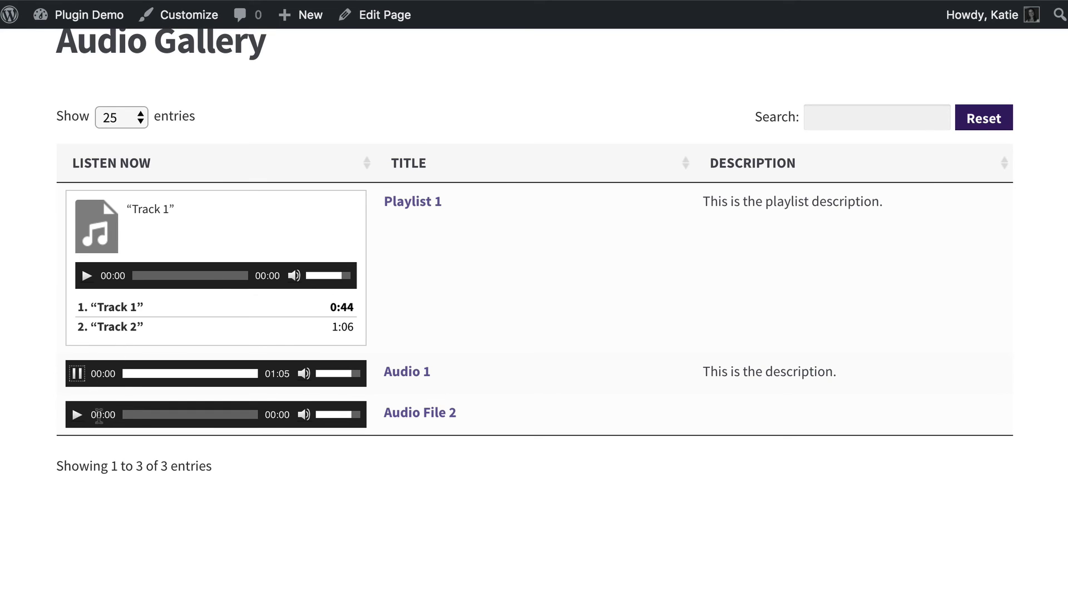
click(77, 373)
click(110, 309)
click(114, 328)
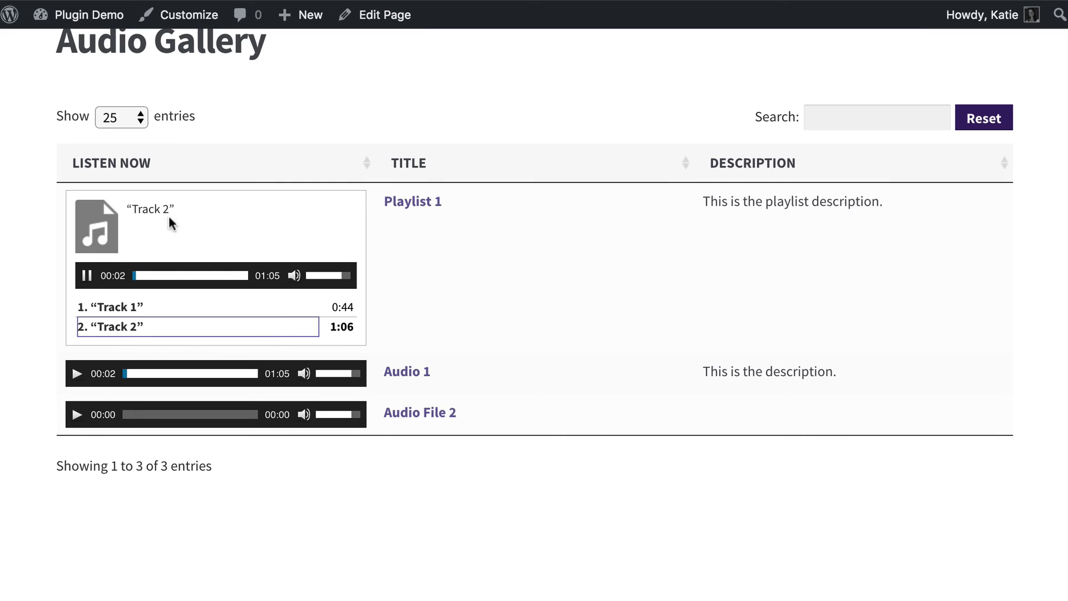
click(86, 275)
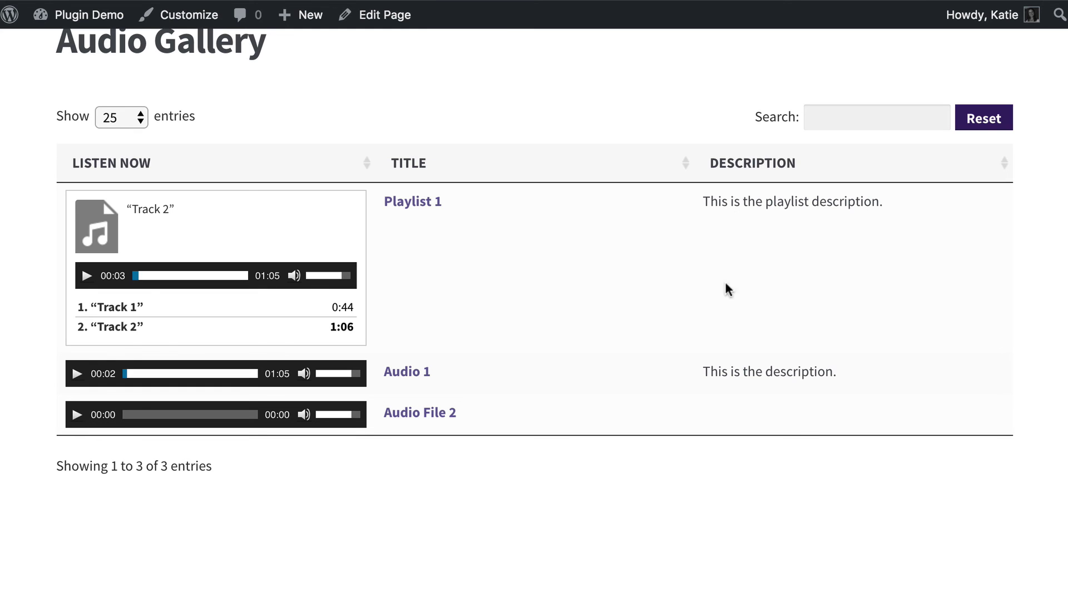
Step: Check the Audio File 2 title, view the Playlist 1 post through its title link, and return to the gallery
drag(469, 412, 382, 413)
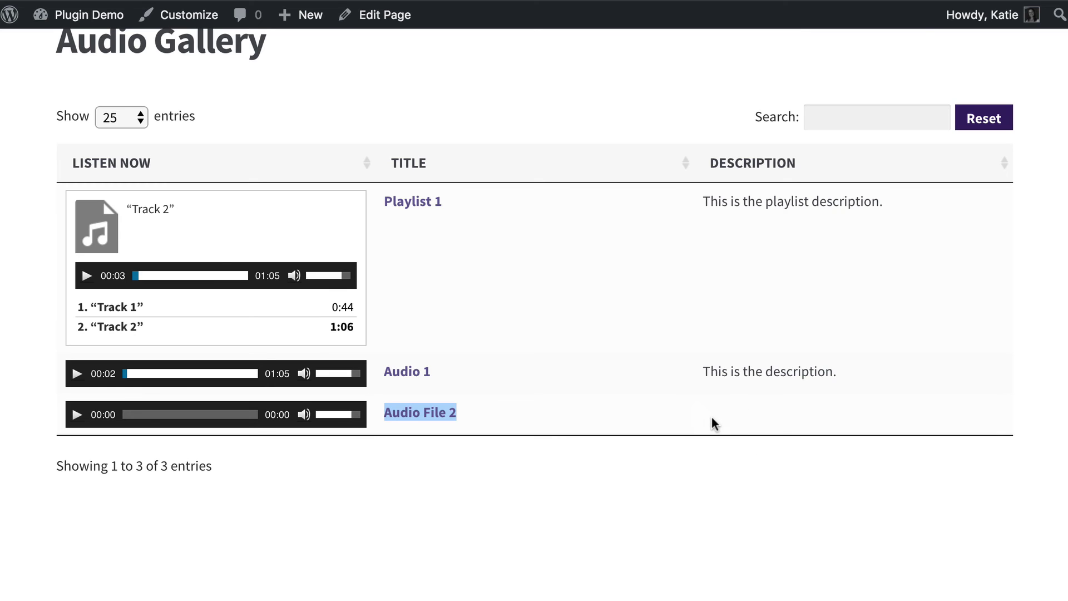
click(643, 431)
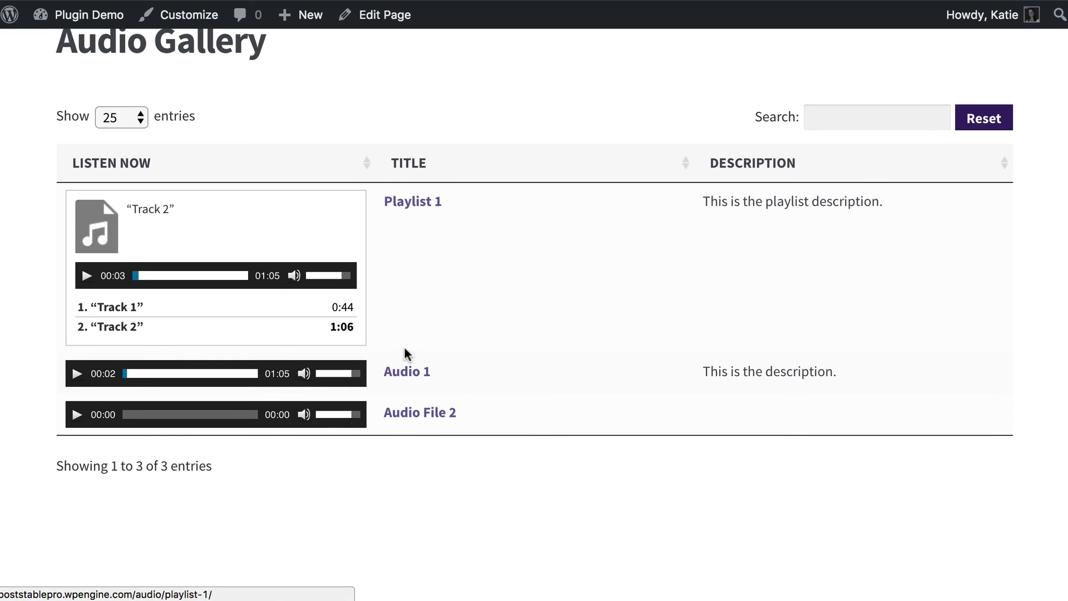
click(416, 208)
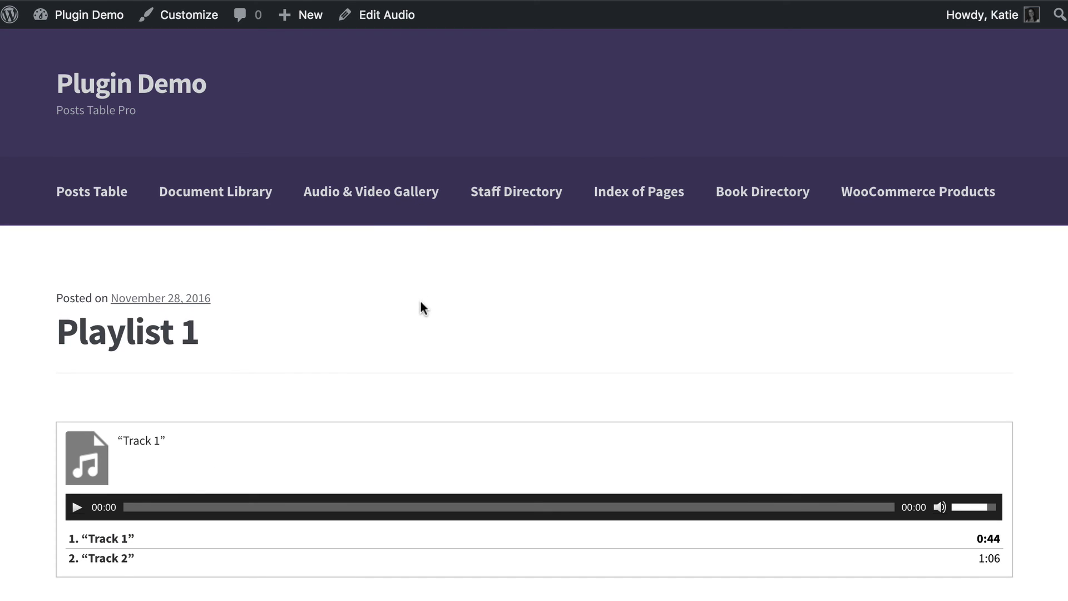
scroll(422, 305, down, 3)
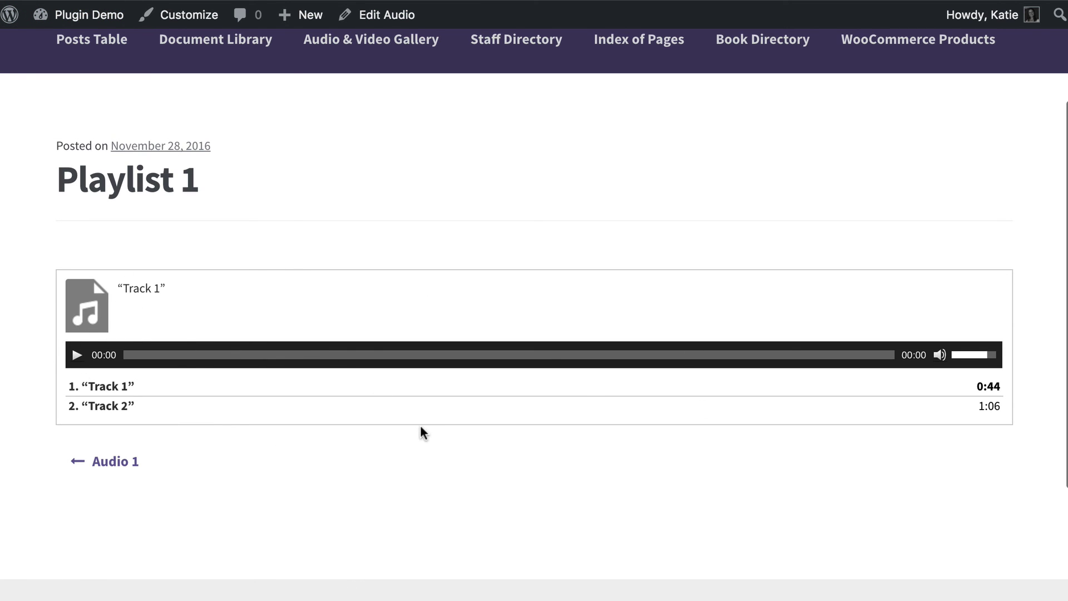
key(alt+Left)
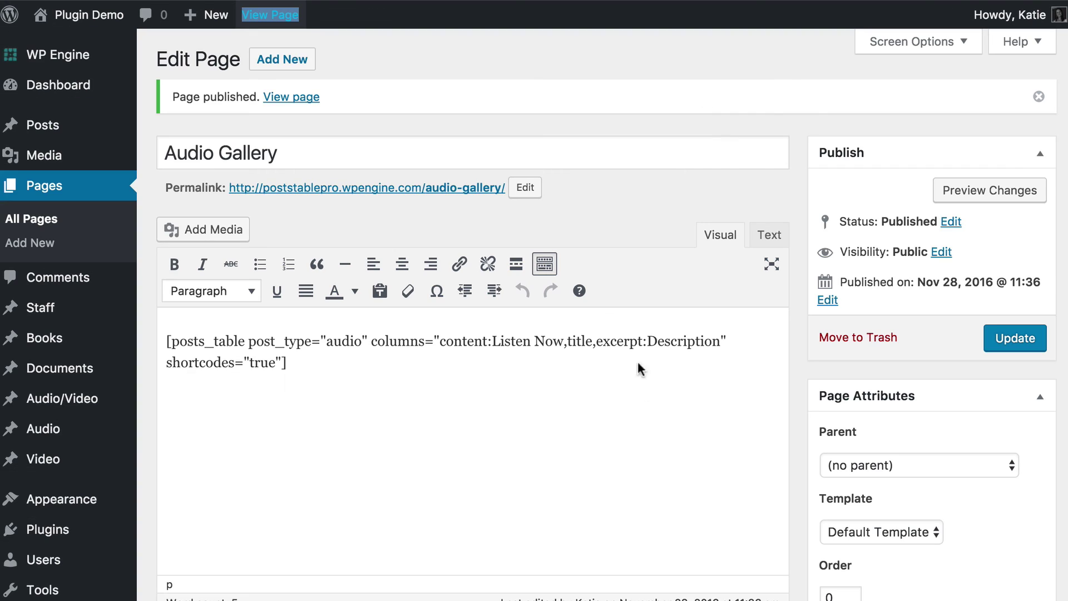
Step: Add links="none" to the posts_table shortcode in the page editor and update the Audio Gallery page
click(285, 363)
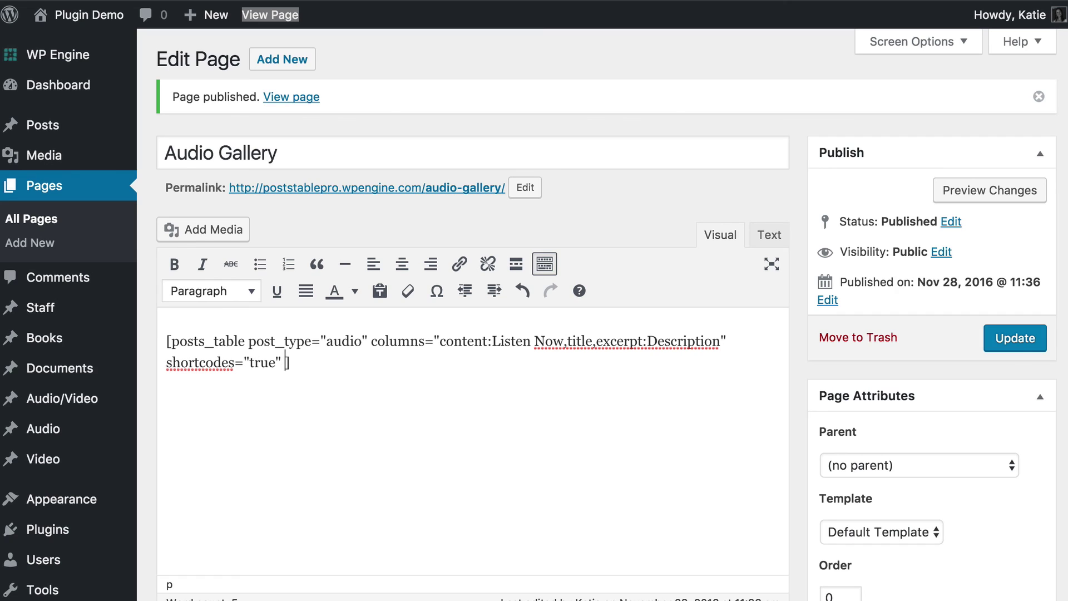
text(links="none)
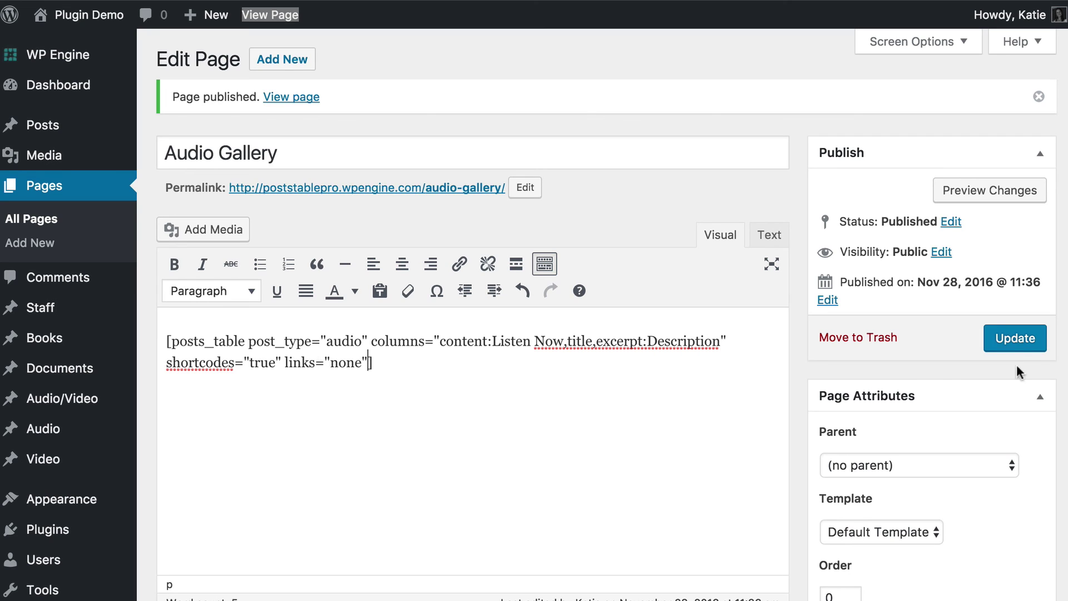
click(1018, 339)
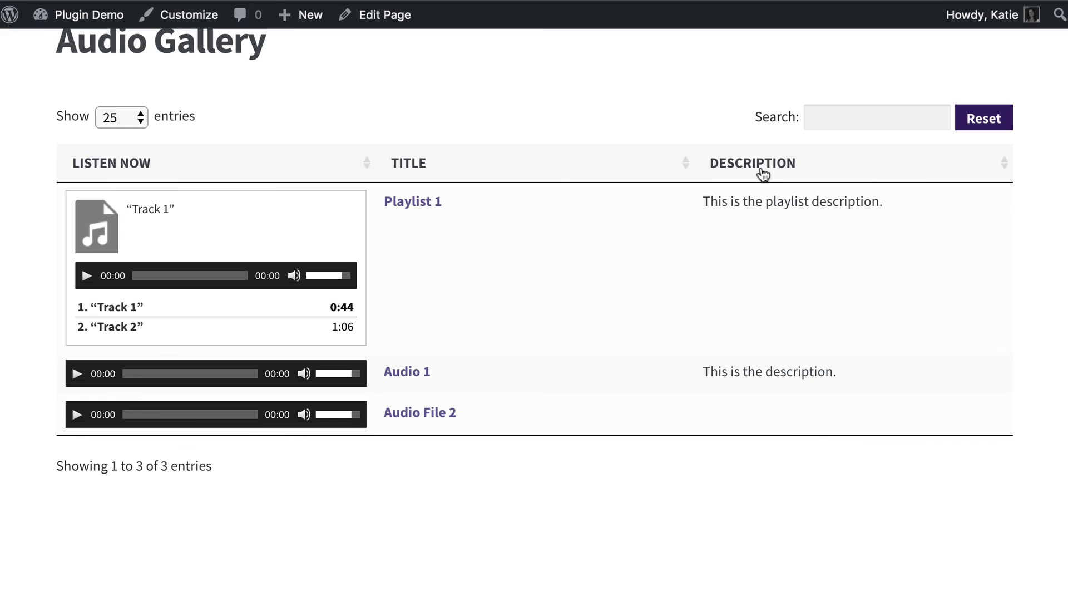
Step: Reload the Audio Gallery page and check whether the three titles in the table are still links
key(super+r)
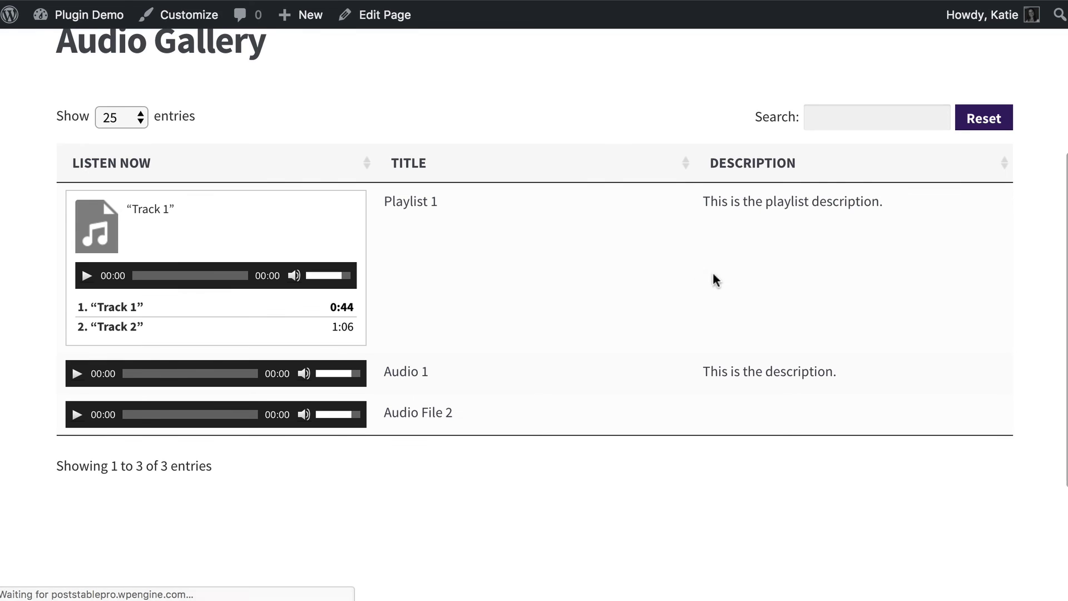
drag(403, 202, 432, 202)
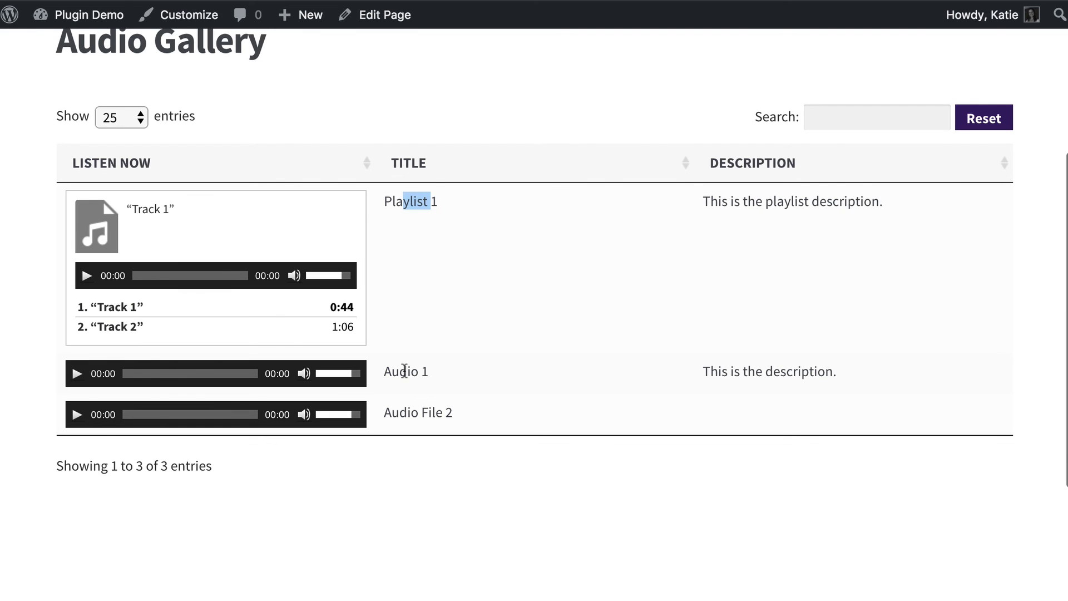
drag(404, 371, 429, 371)
drag(417, 412, 460, 412)
click(465, 420)
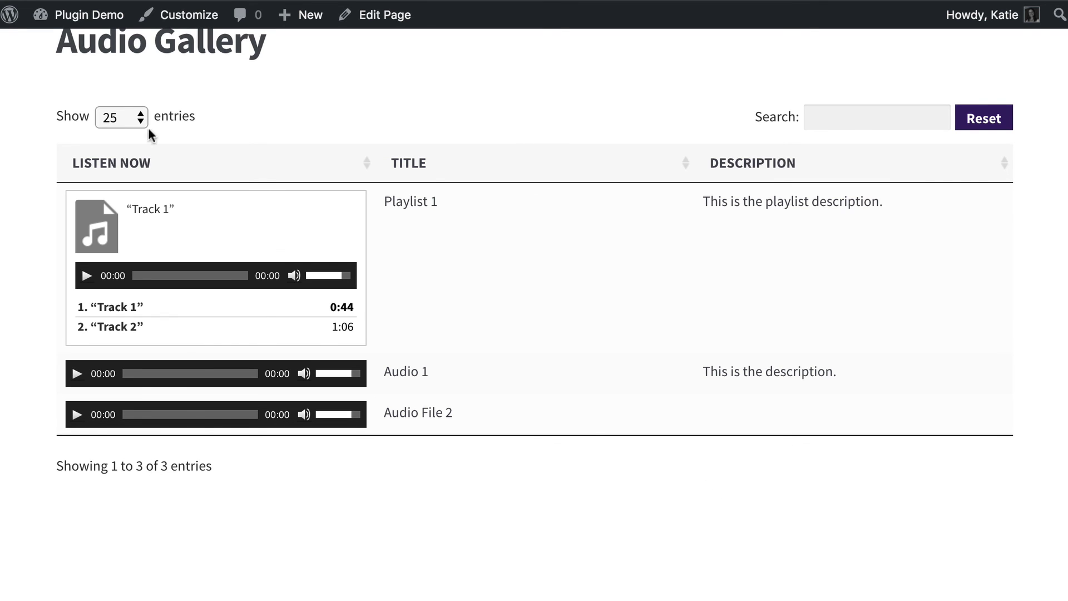
Step: Examine the gallery table's entries selector, search box with reset, and entry count below the table
triple_click(206, 114)
drag(738, 117, 1017, 122)
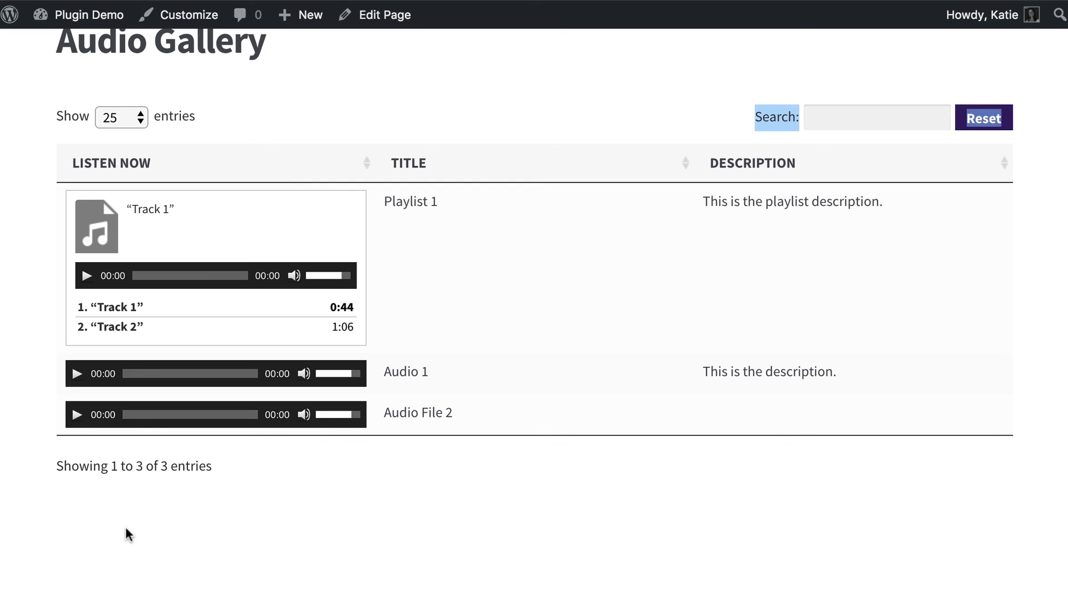
triple_click(124, 466)
click(342, 482)
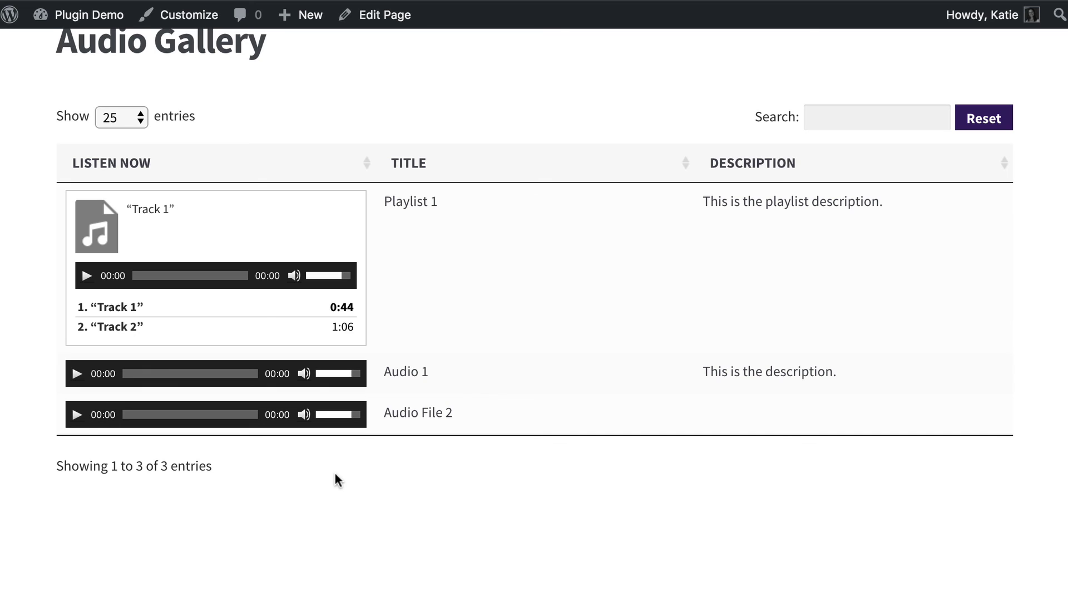
drag(255, 465, 45, 465)
click(53, 466)
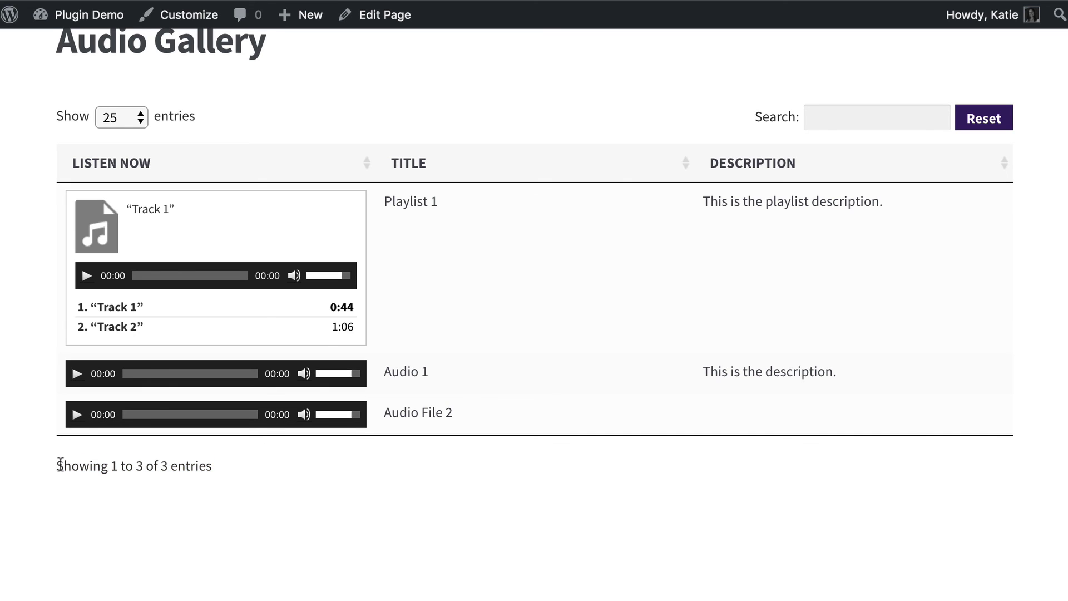